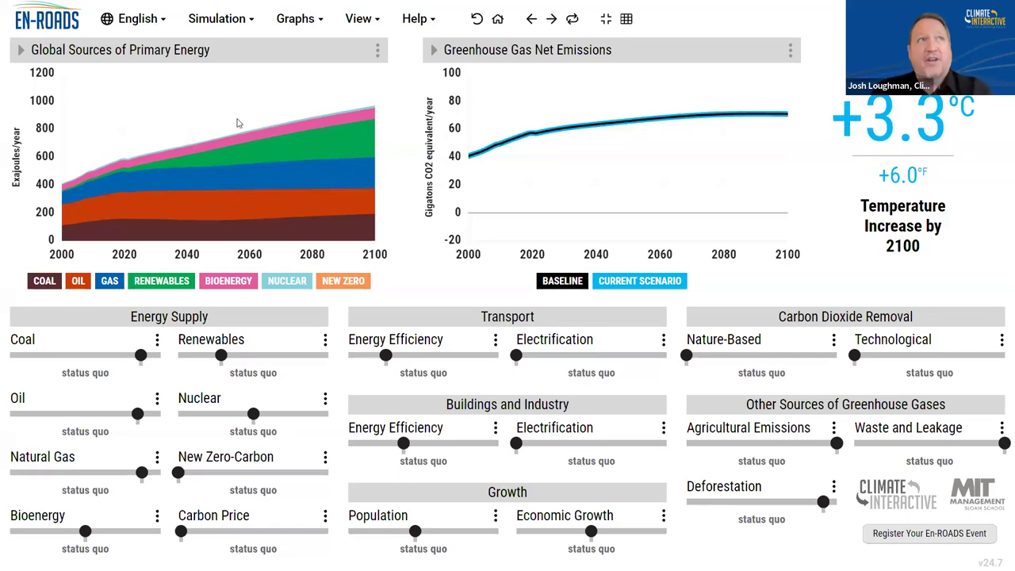
click(138, 19)
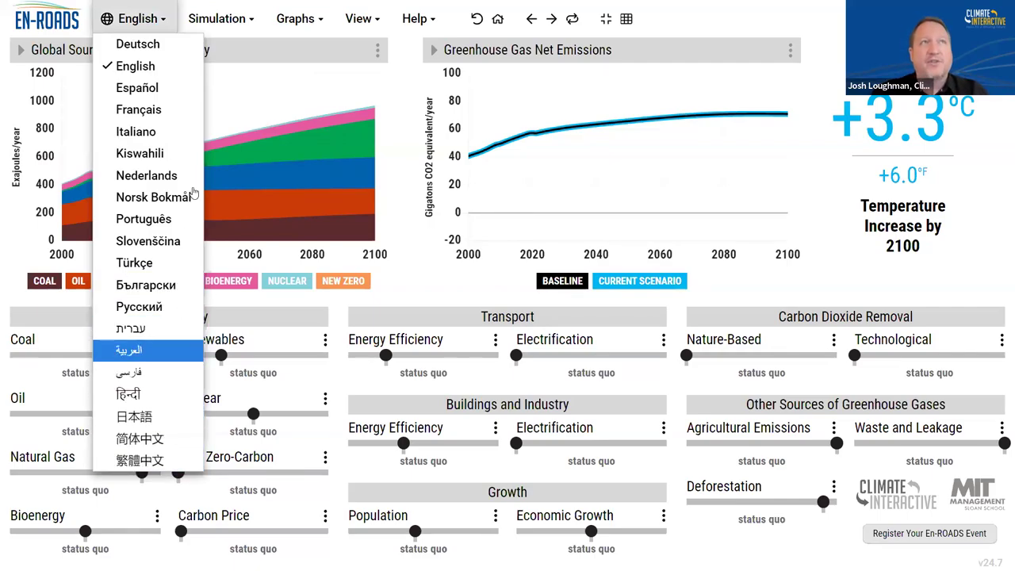
click(218, 243)
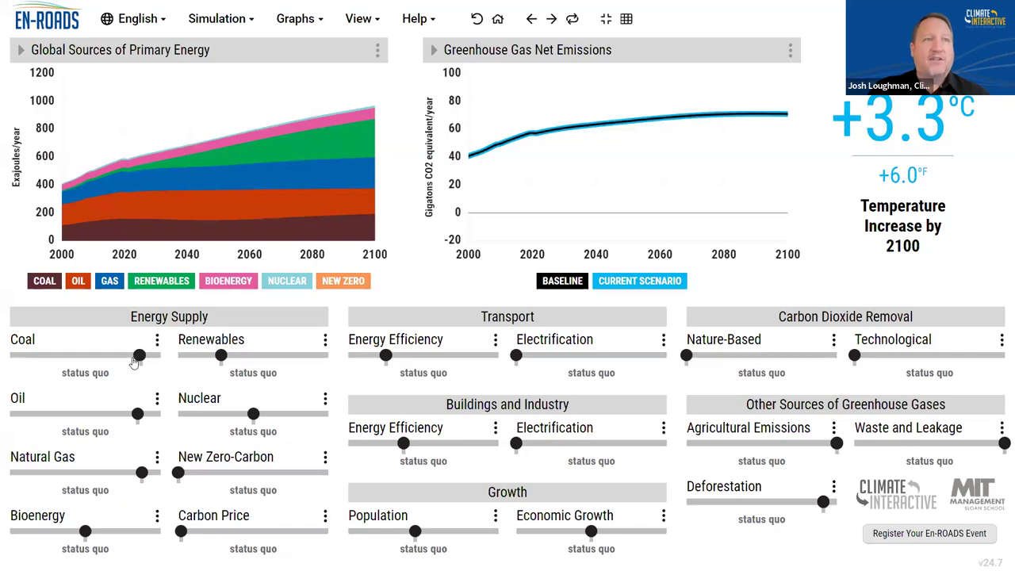
- Set Coal to very highly taxed, then step back and forward through the change to compare the results
drag(140, 355, 26, 355)
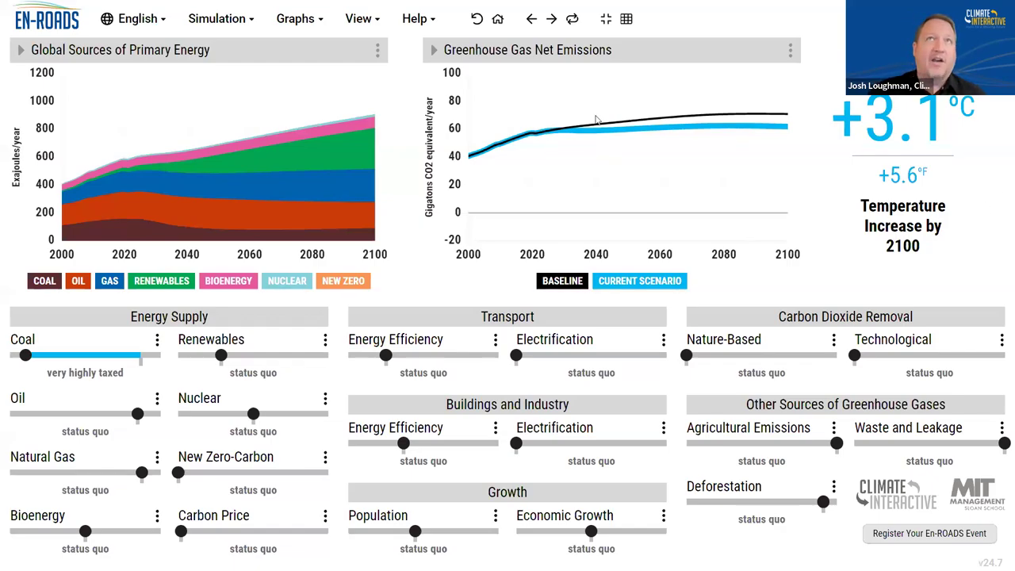
click(532, 18)
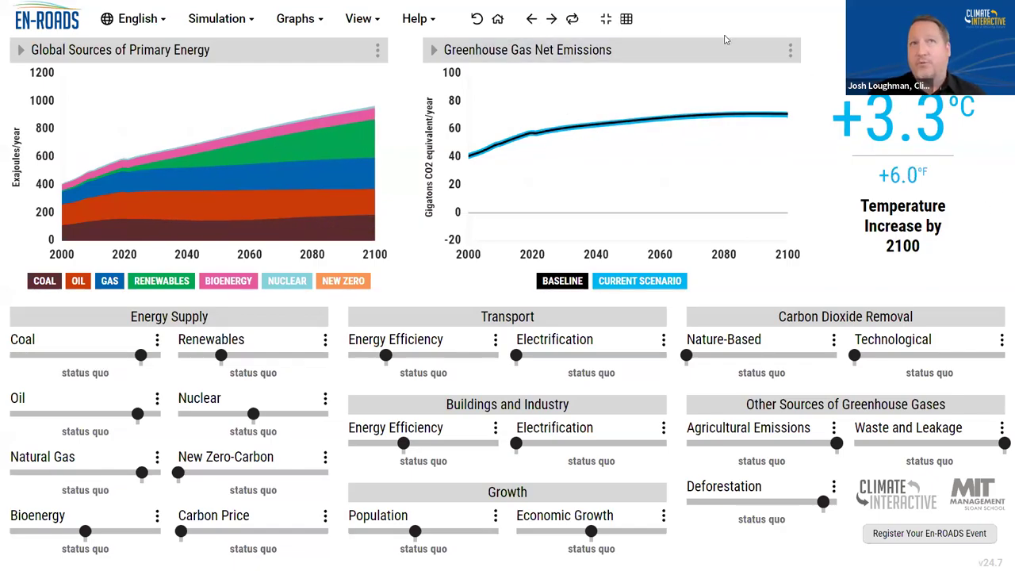
click(551, 18)
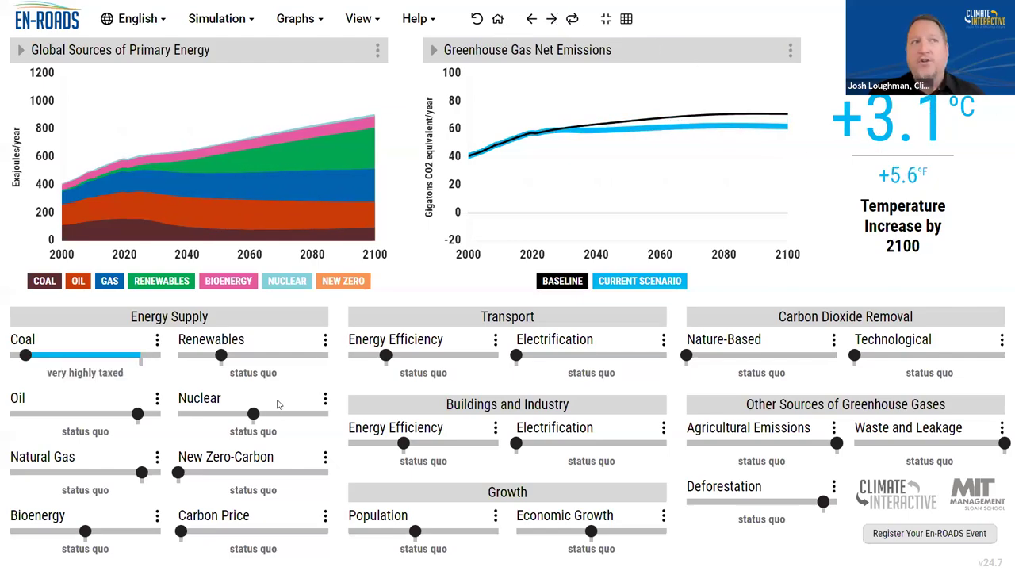
- Set Natural Gas to very highly taxed, then reset all policies to the status quo
drag(141, 473, 31, 472)
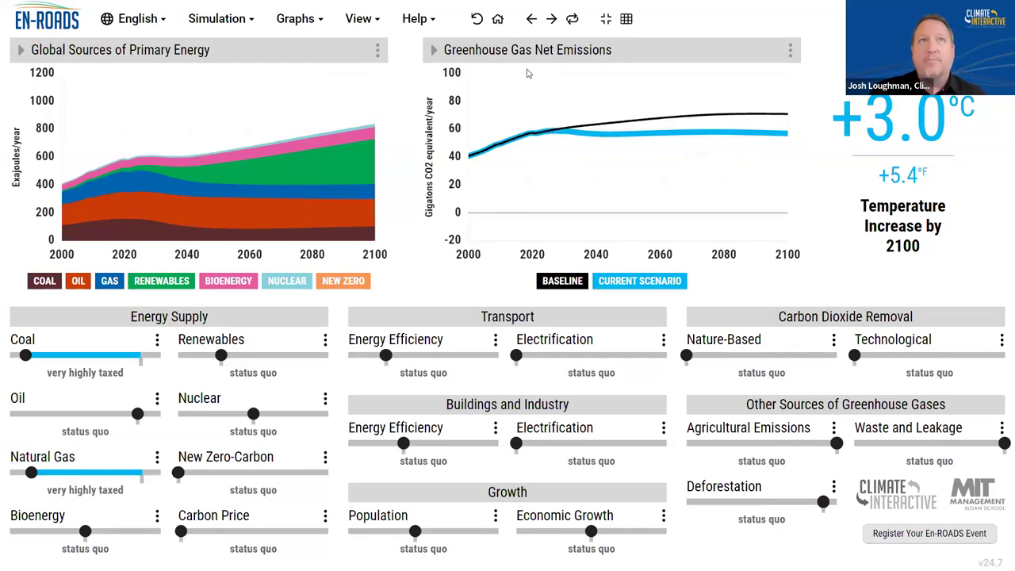
click(477, 19)
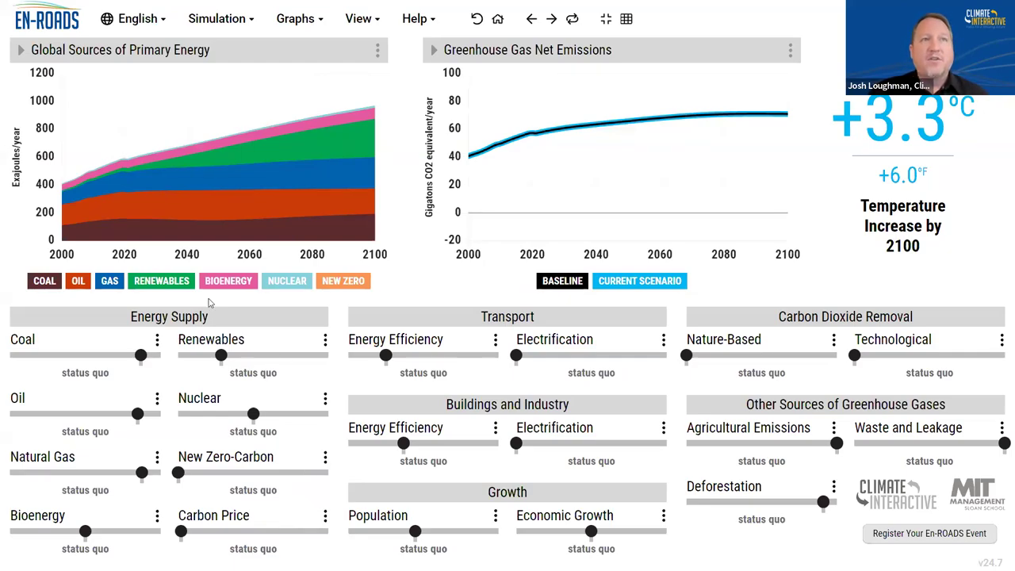
- Set Renewables to highly subsidized and Carbon Price to very high
drag(223, 357, 302, 358)
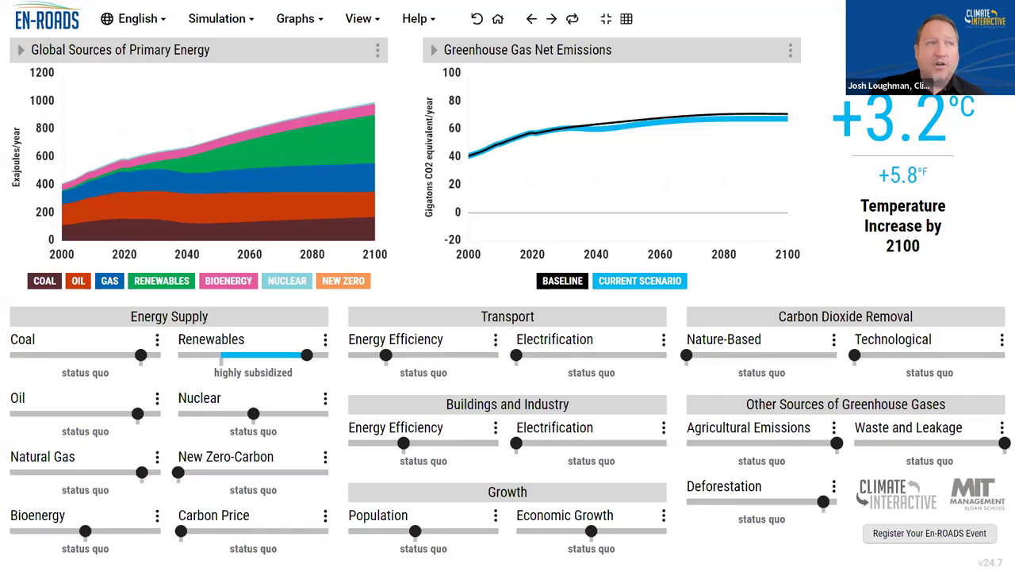
click(184, 536)
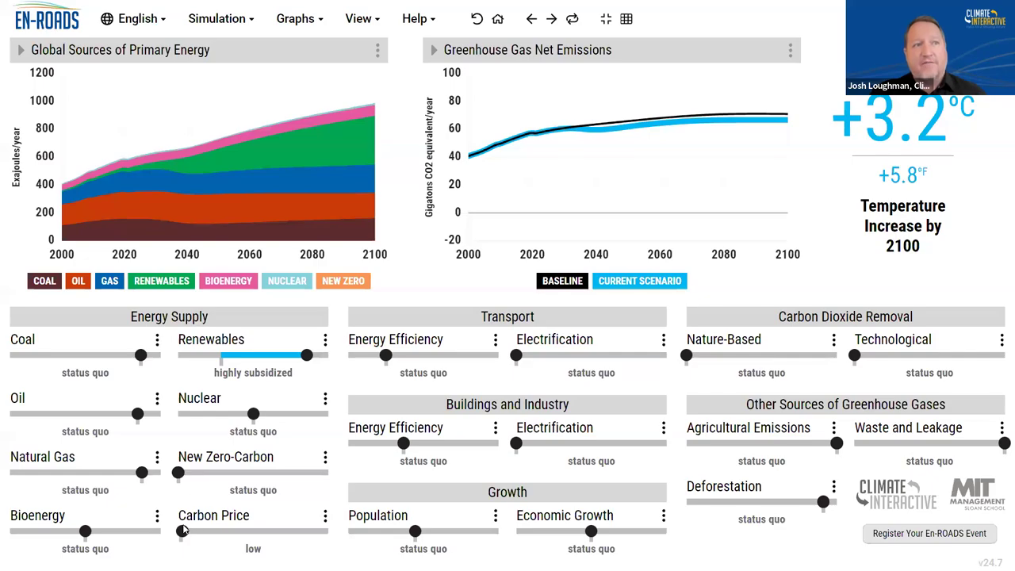
drag(184, 533, 309, 537)
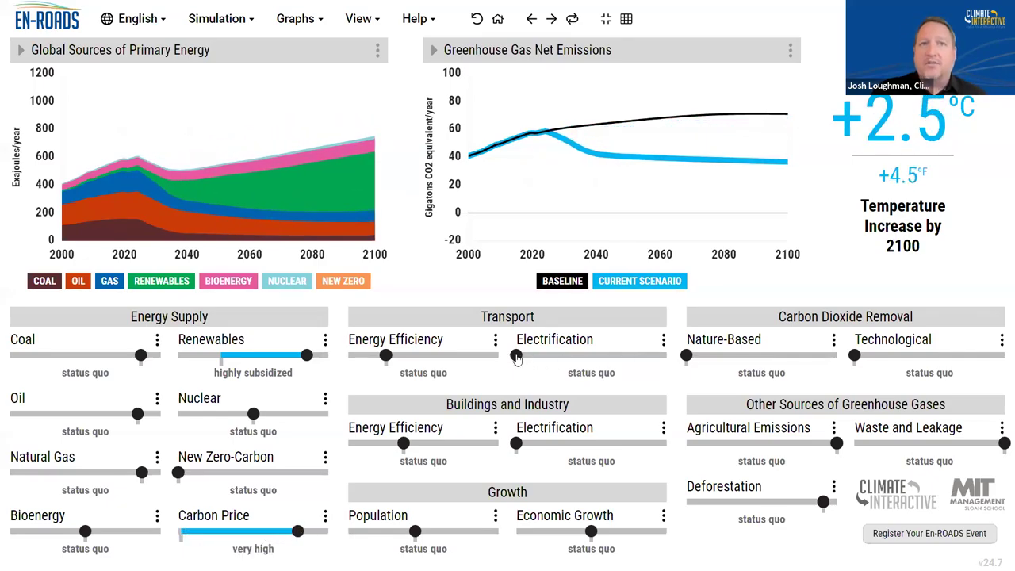
- Set Electrification to highly subsidized for both Transport and Buildings and Industry
drag(518, 357, 640, 363)
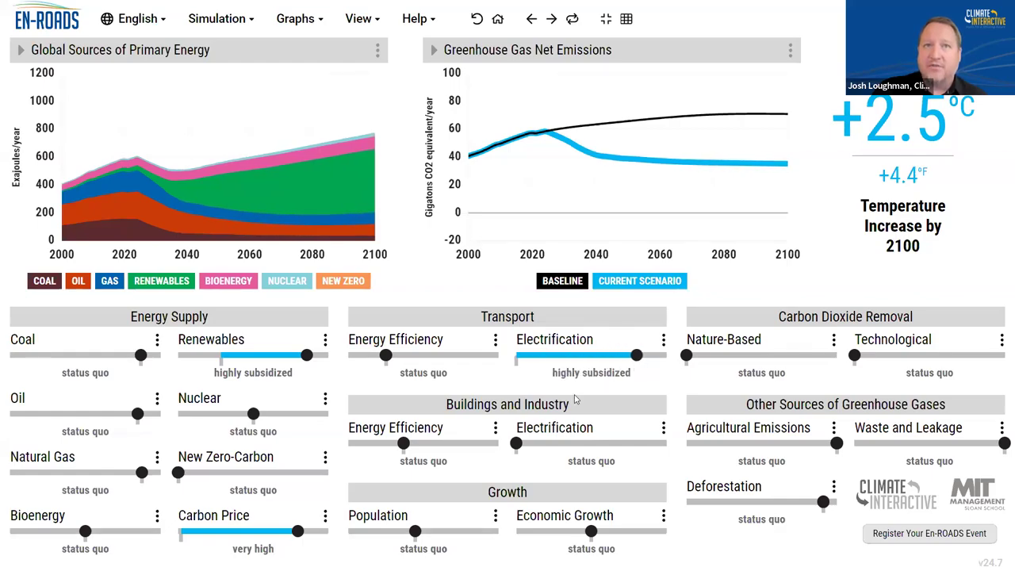
drag(517, 443, 643, 446)
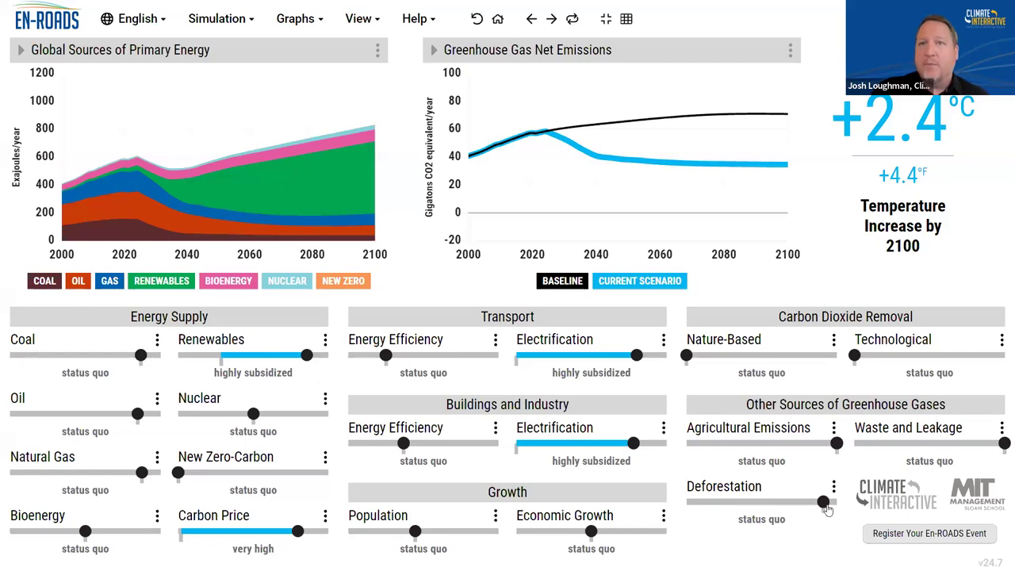
- Set Deforestation and Agricultural Emissions to highly reduced, and Nature-Based carbon dioxide removal to medium growth
drag(825, 512, 707, 512)
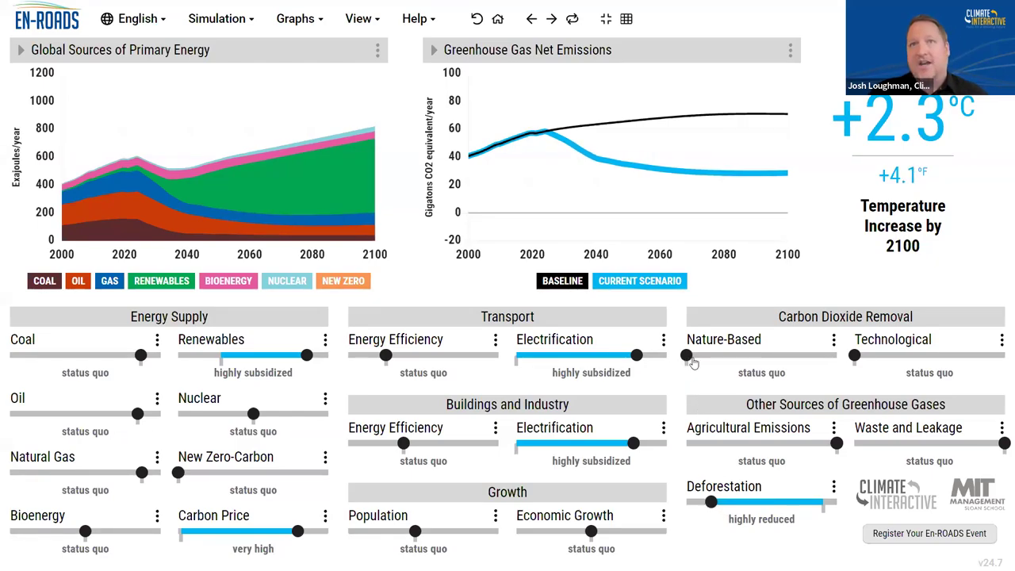
drag(689, 356, 789, 357)
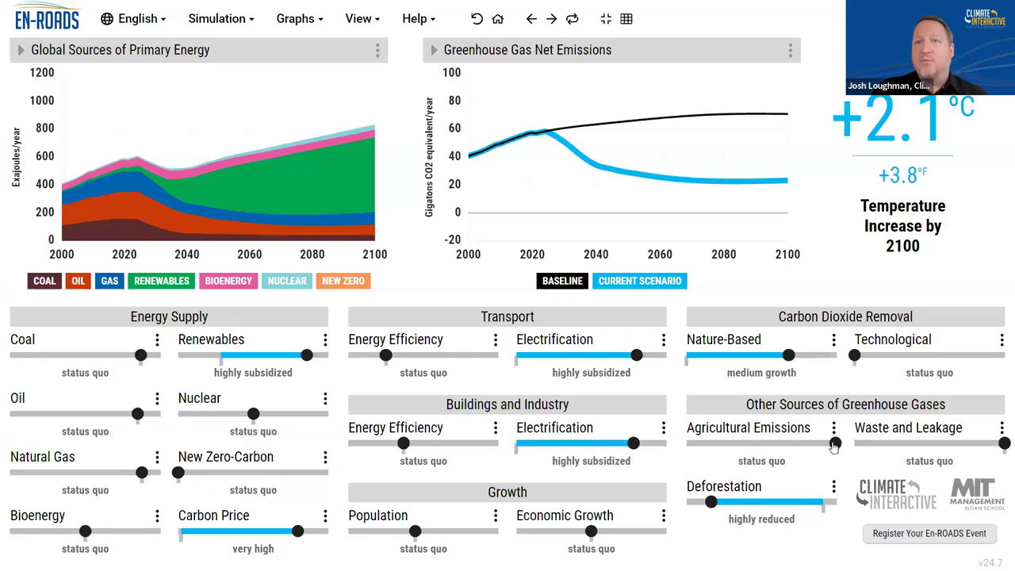
drag(837, 445, 721, 445)
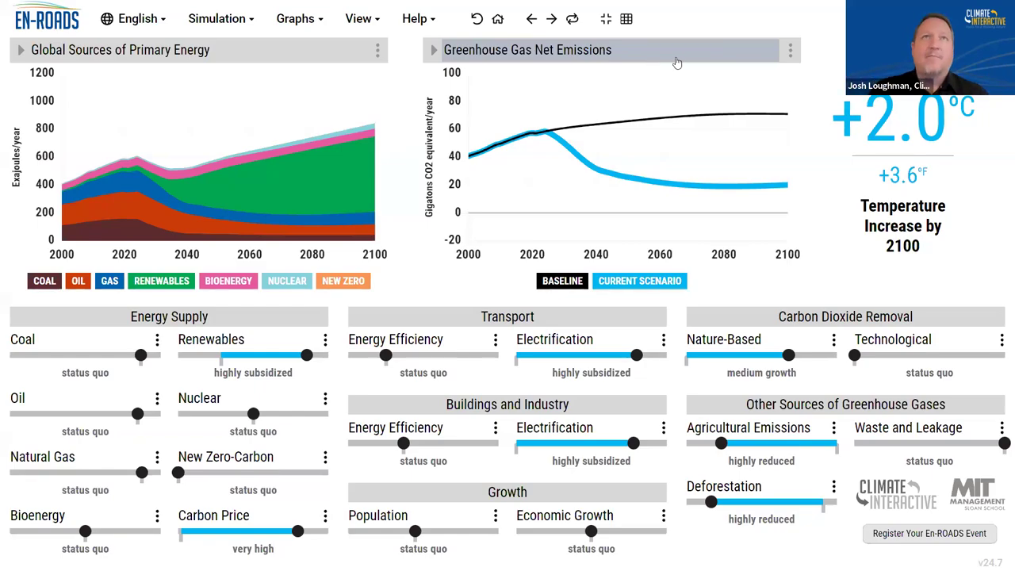
- Replace the Greenhouse Gas Net Emissions graph with the Additional Deaths from Extreme Heat graph from the Impacts category
click(672, 54)
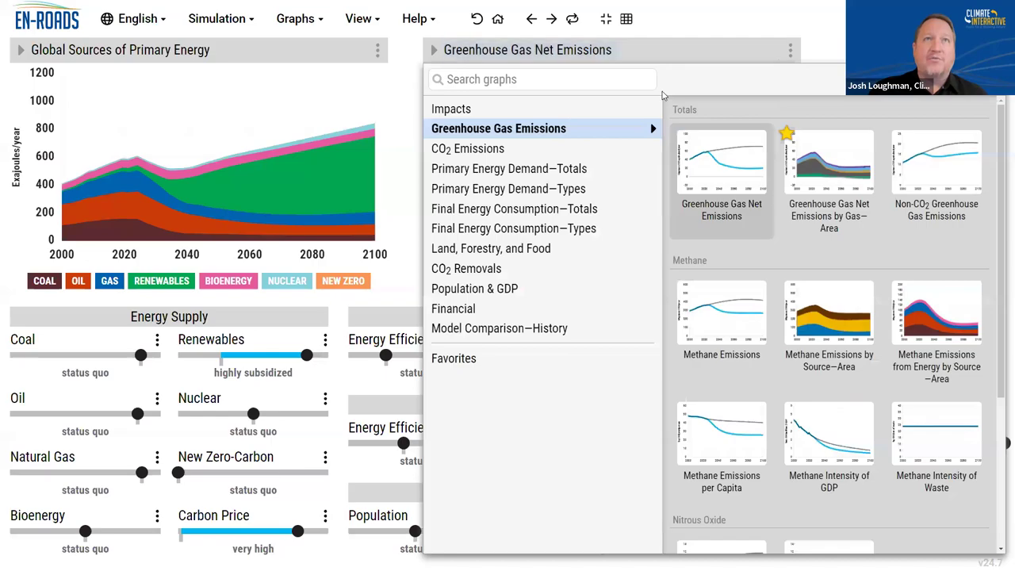
click(585, 113)
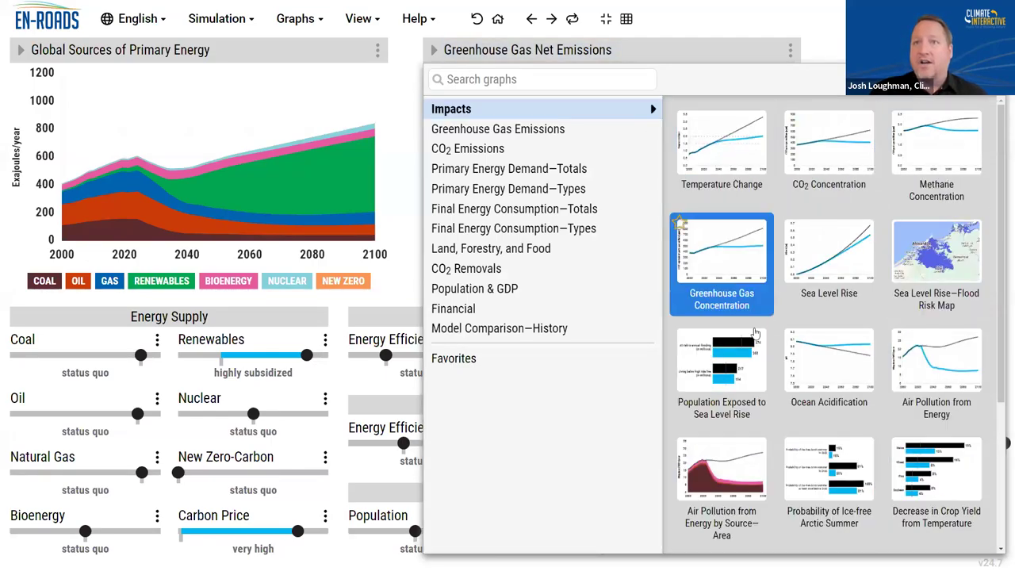
scroll(722, 269, down, 3)
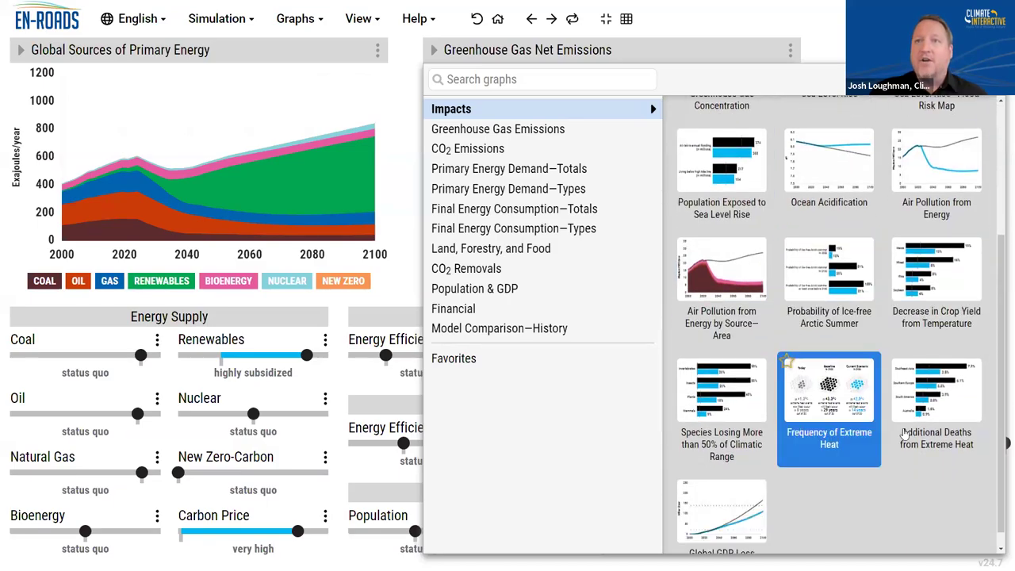
scroll(865, 444, down, 1)
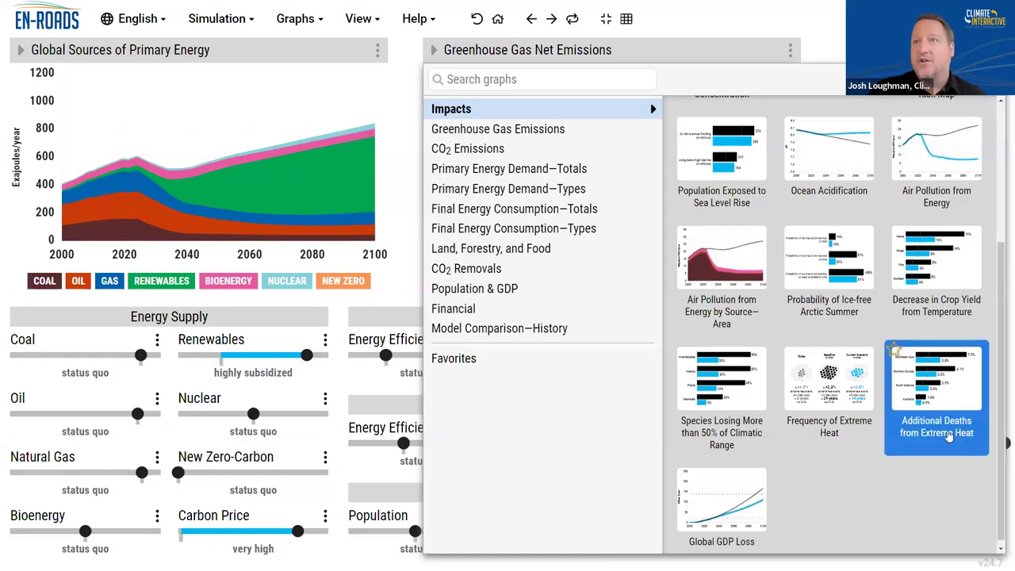
click(955, 385)
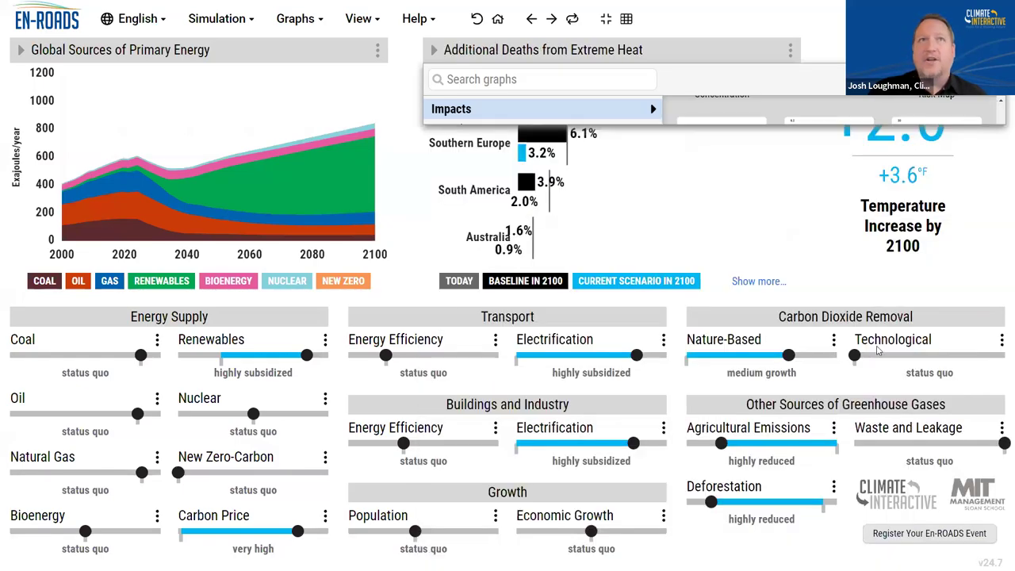
- Enlarge the Additional Deaths from Extreme Heat graph, compare baseline and current scenario by region, and close the large view
click(790, 51)
click(771, 98)
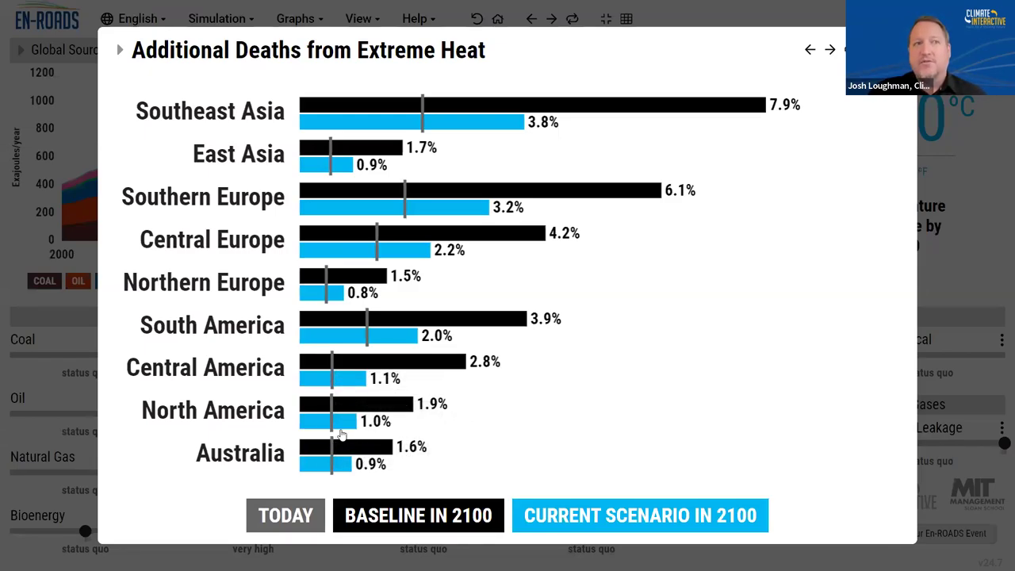
mouse_move(386, 444)
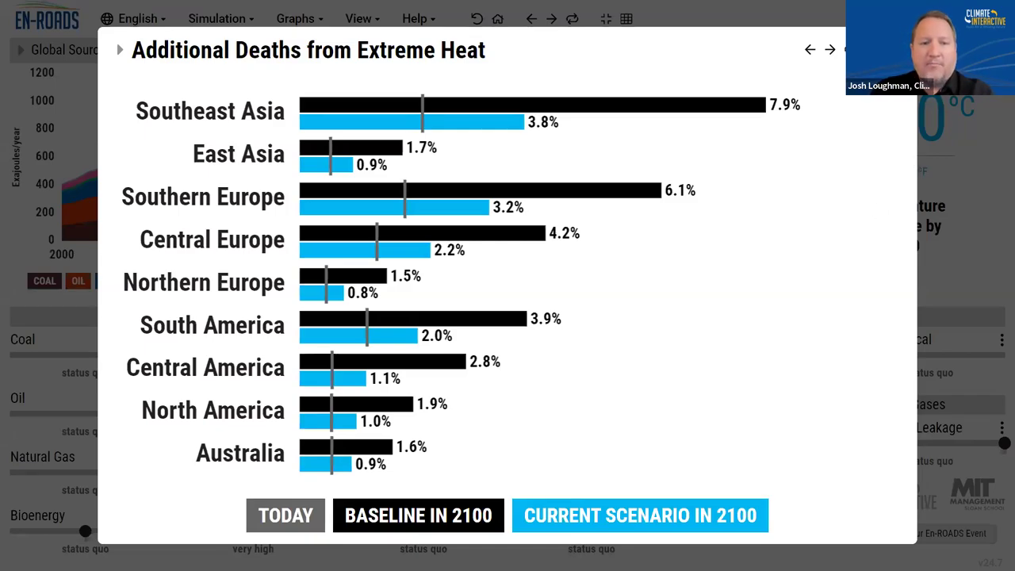
mouse_move(508, 36)
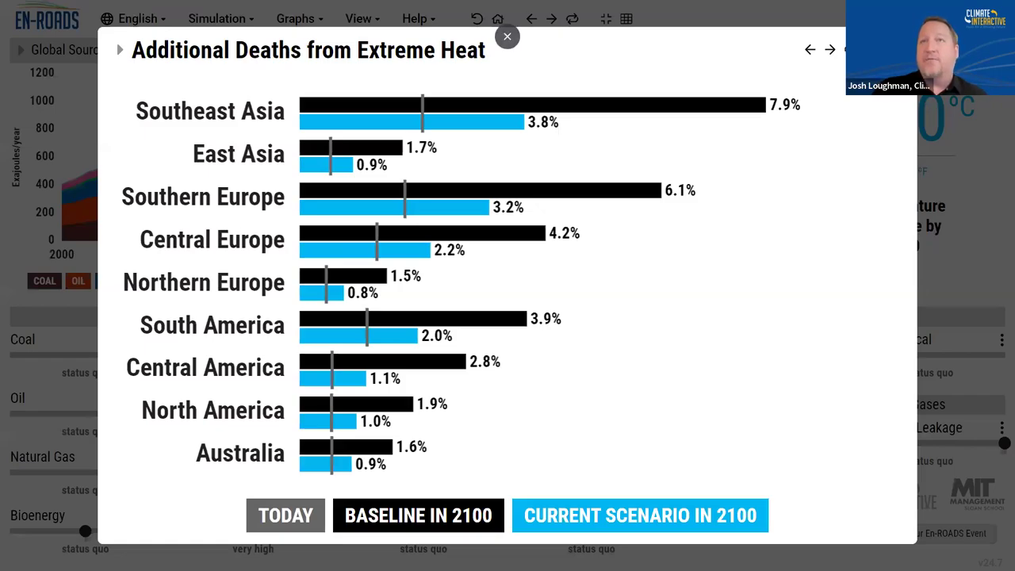
key(Escape)
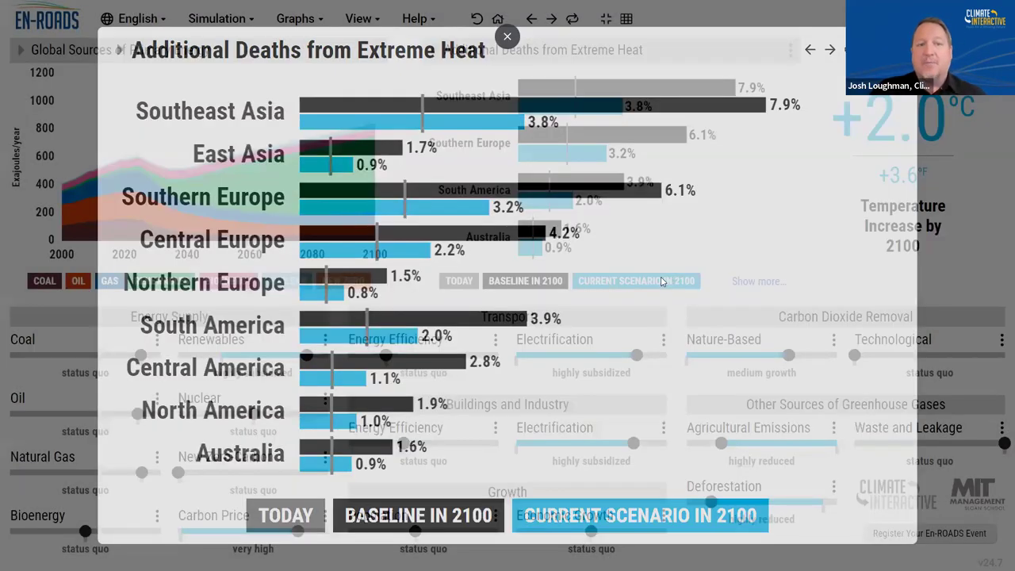
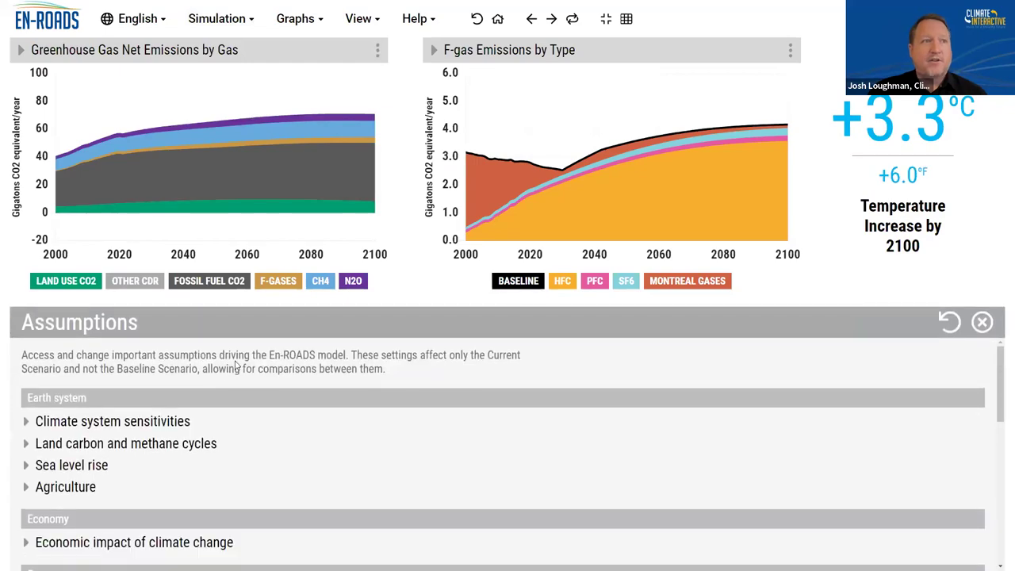
- In the Methane, N2O, and F-gases assumptions, set the present-year stock of Montreal gases to 42 Gtons CO2e
scroll(220, 382, down, 3)
scroll(267, 456, down, 2)
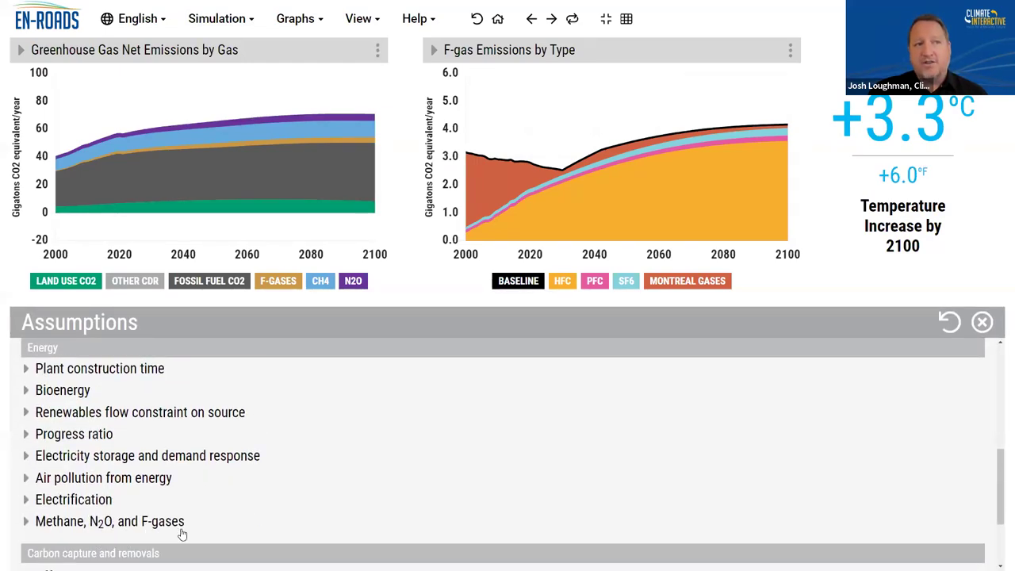
click(161, 524)
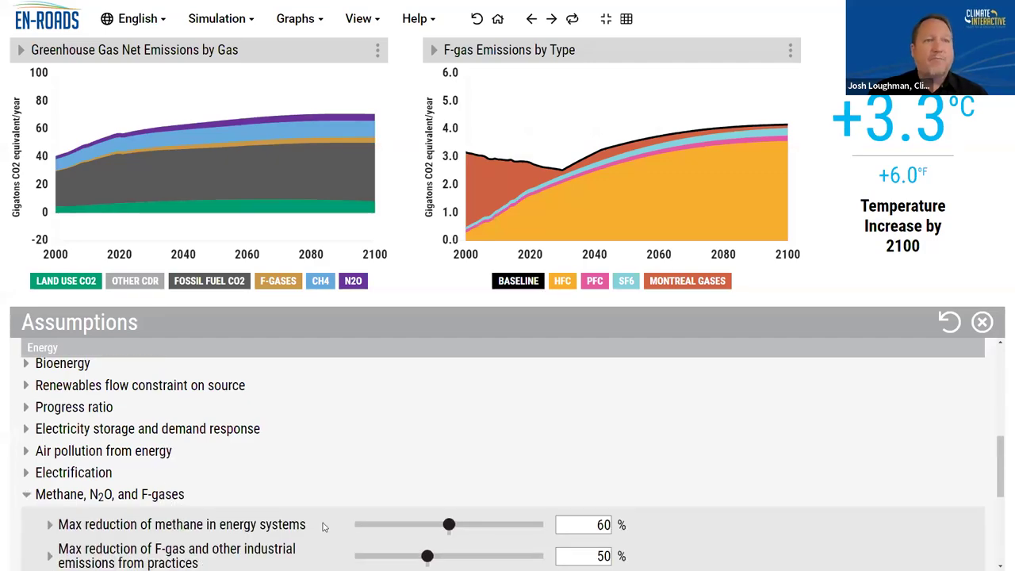
scroll(159, 515, down, 2)
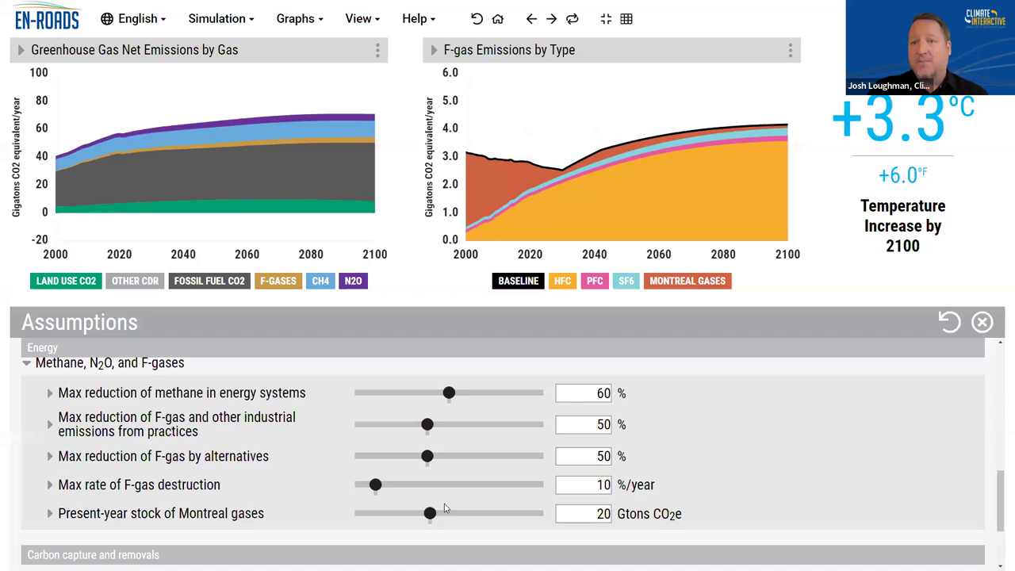
drag(429, 517, 517, 518)
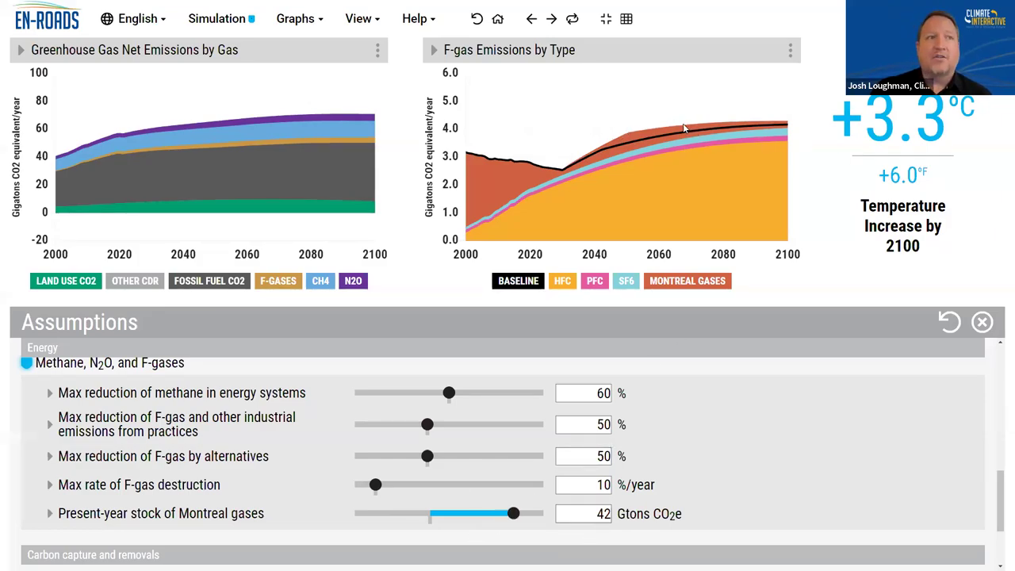
click(983, 322)
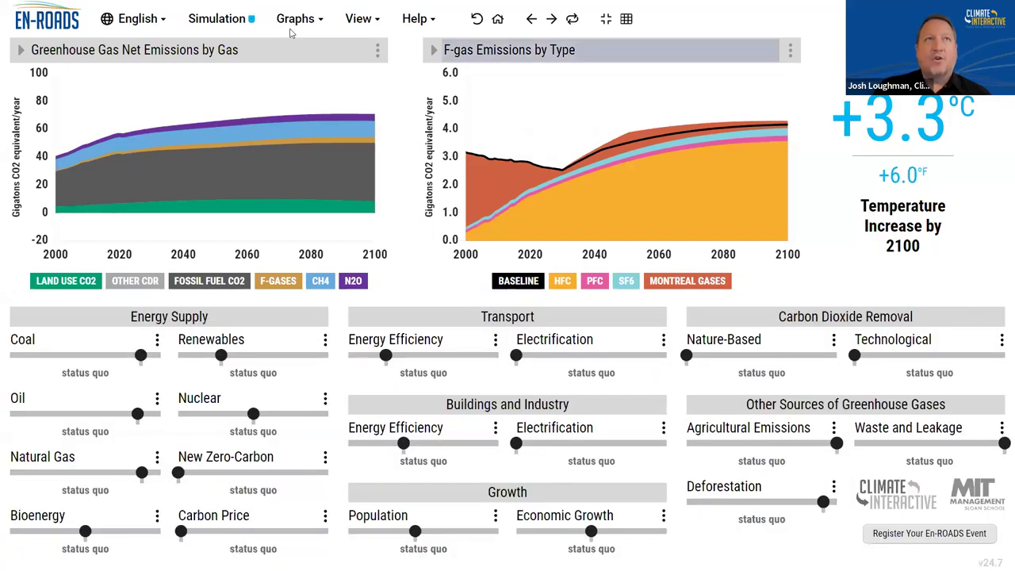
- Return to the Methane, N2O, and F-gases assumptions and restore the default present-year stock of Montreal gases
click(240, 21)
click(261, 108)
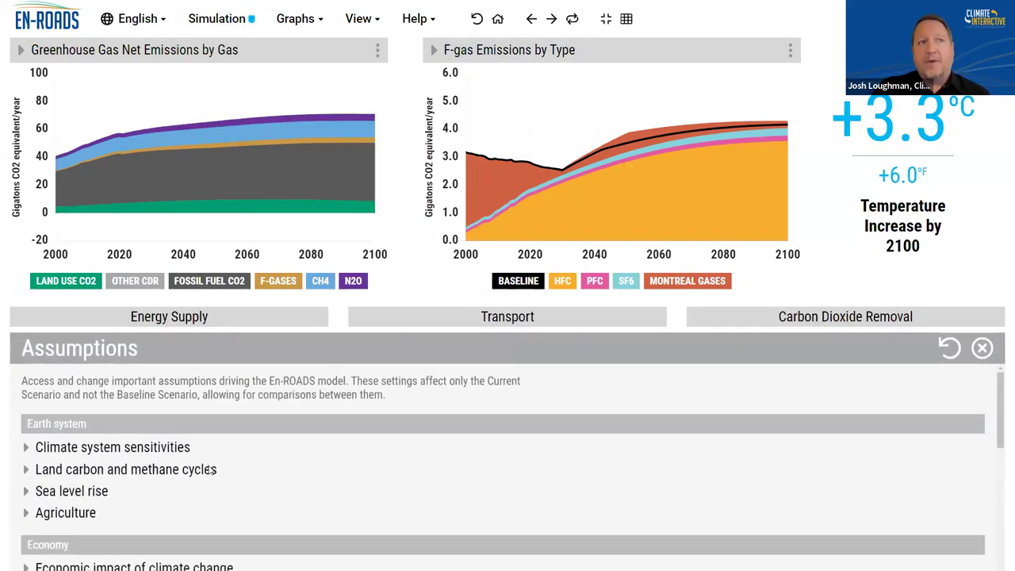
scroll(262, 476, down, 5)
click(258, 521)
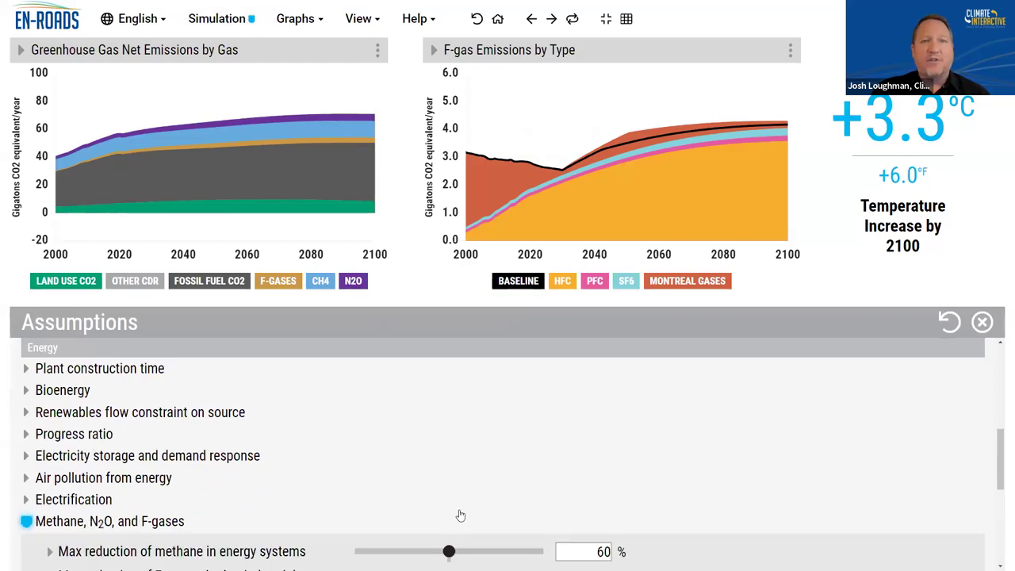
scroll(459, 514, down, 2)
click(982, 322)
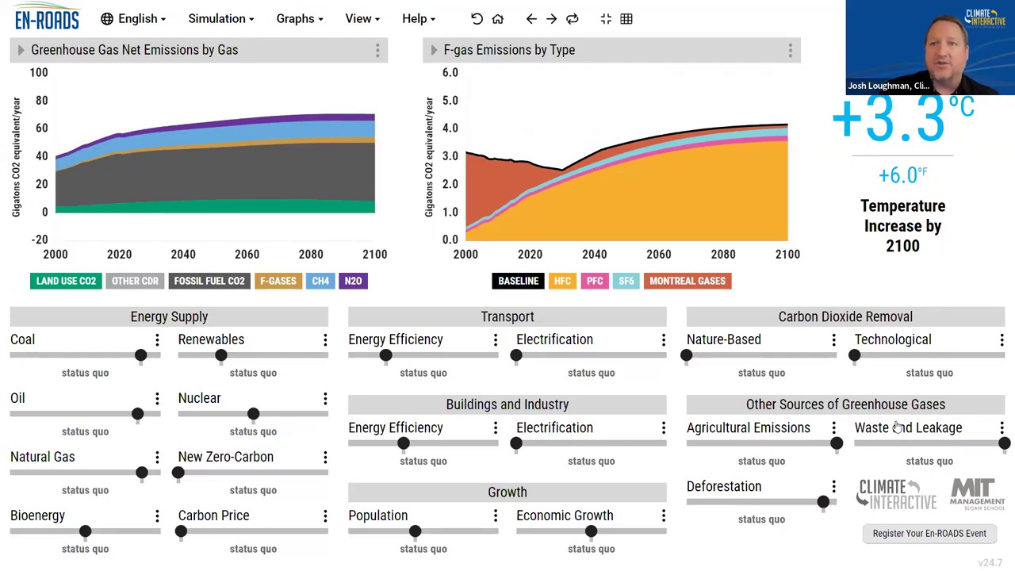
- Enable the detailed Waste and Leakage settings and set the F-gases reduction to 50% of potential
click(1002, 428)
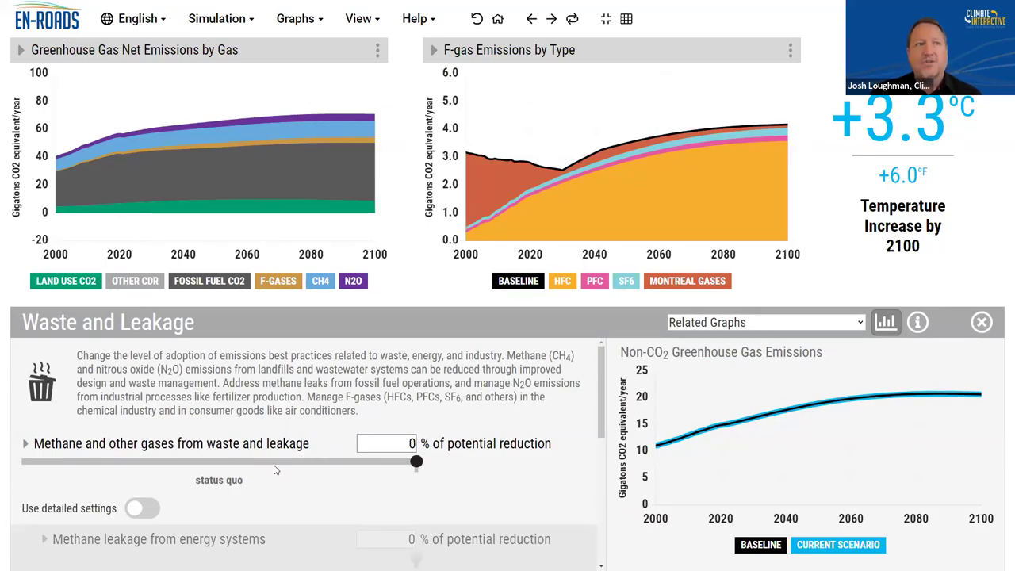
scroll(277, 471, down, 1)
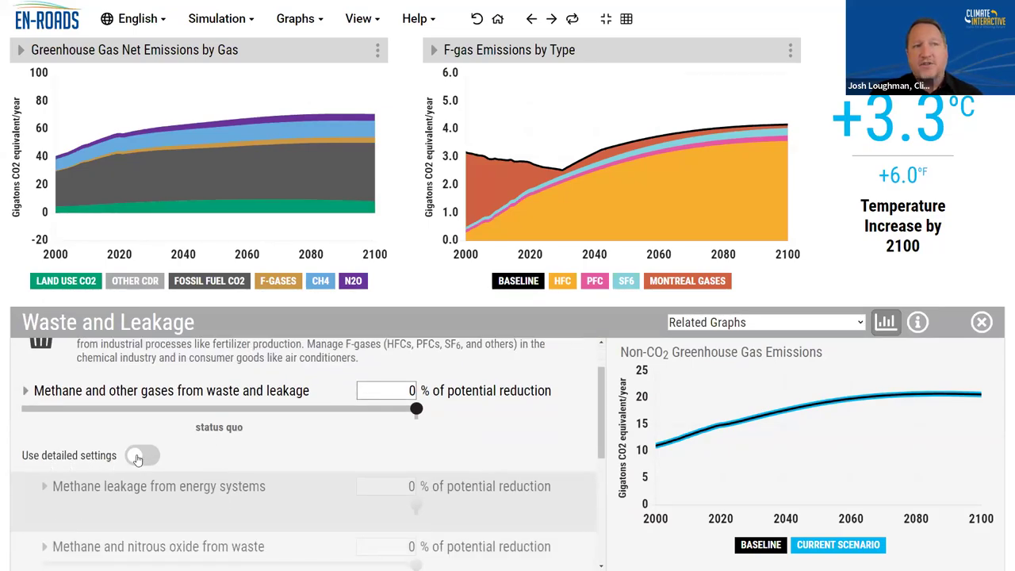
click(137, 458)
scroll(361, 450, down, 2)
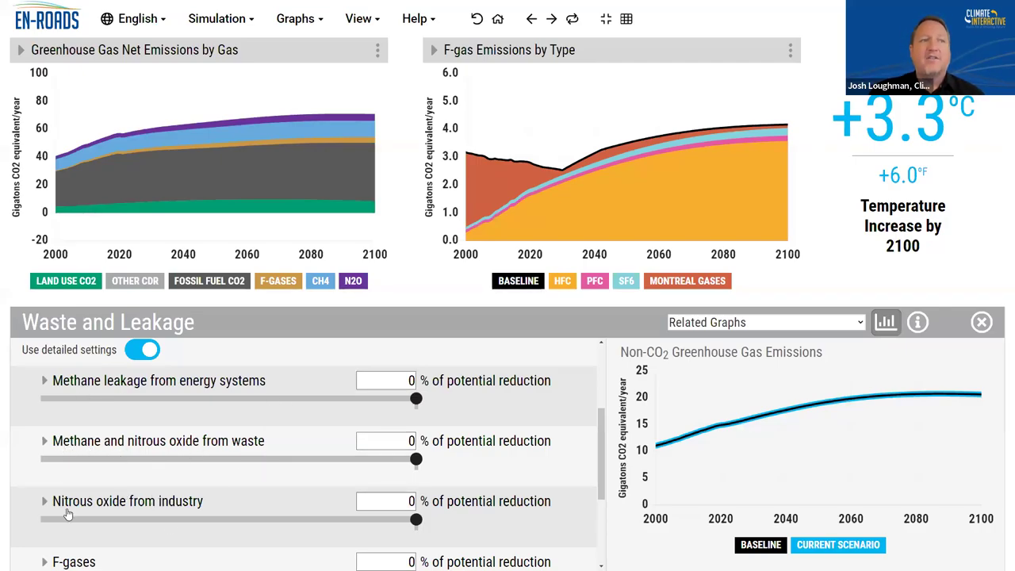
scroll(333, 451, down, 1)
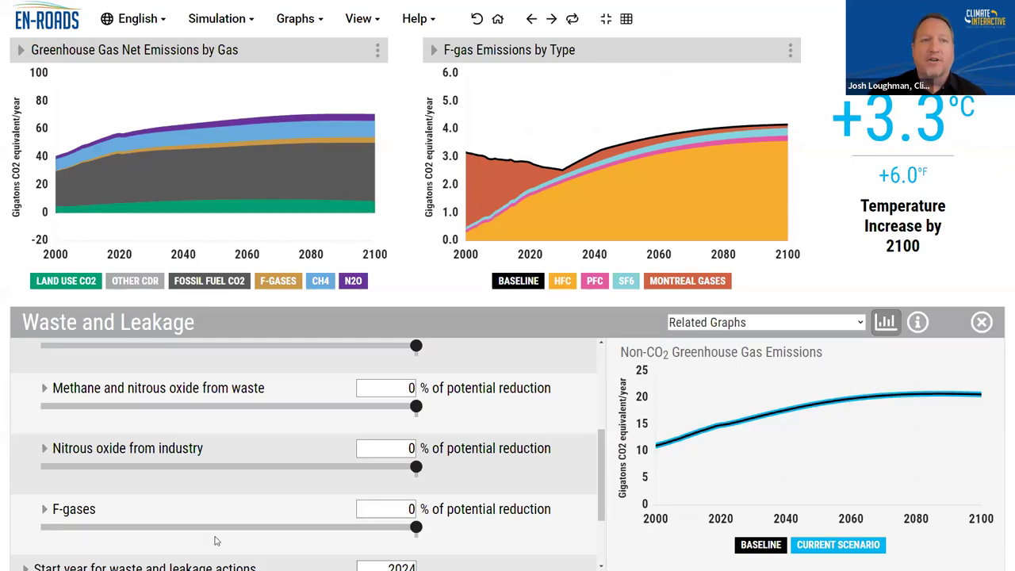
drag(416, 530, 230, 536)
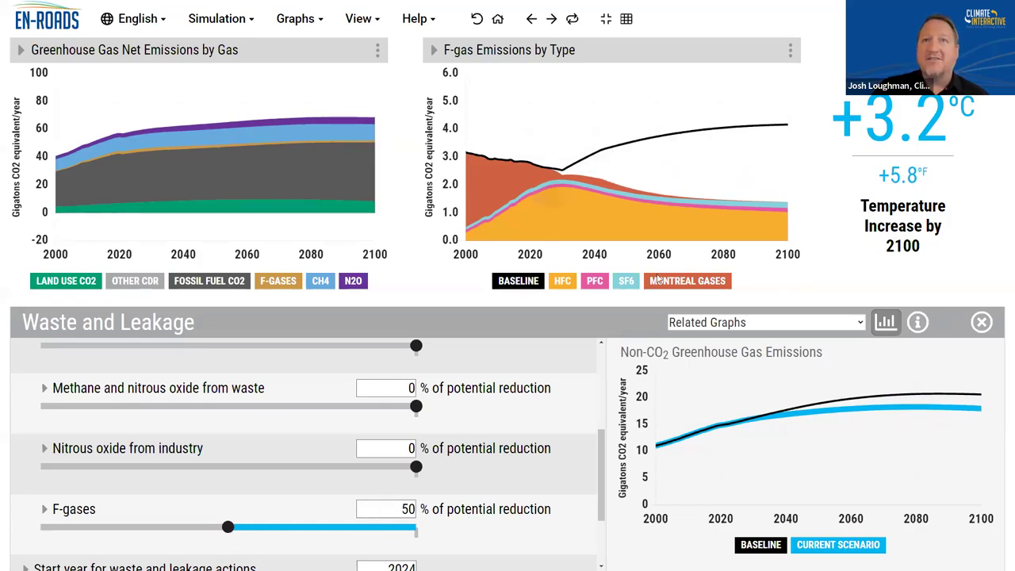
- Enlarge the F-gas Emissions by Type graph, compare the gas types against the baseline, and close the large view
click(791, 53)
click(740, 99)
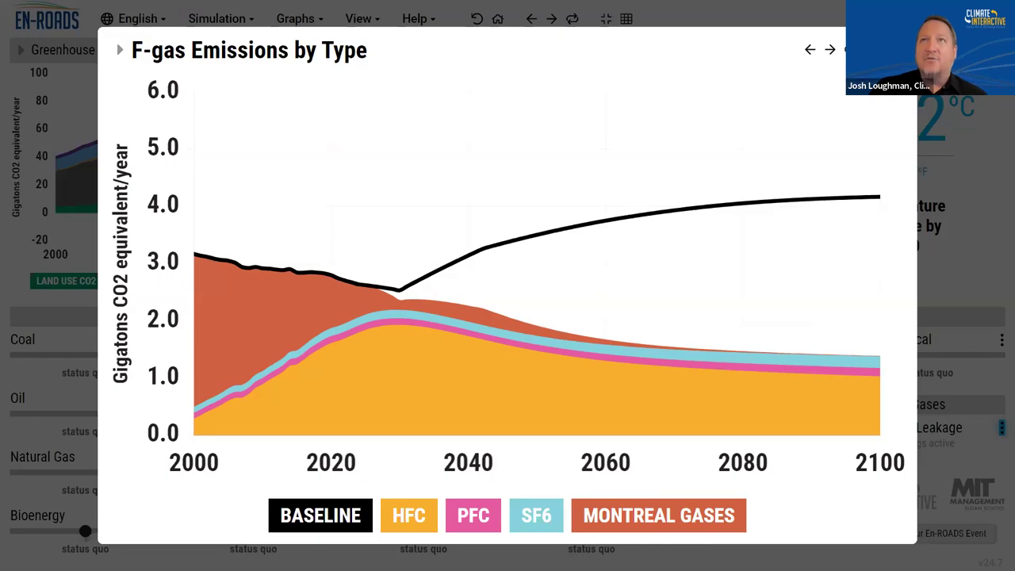
click(734, 81)
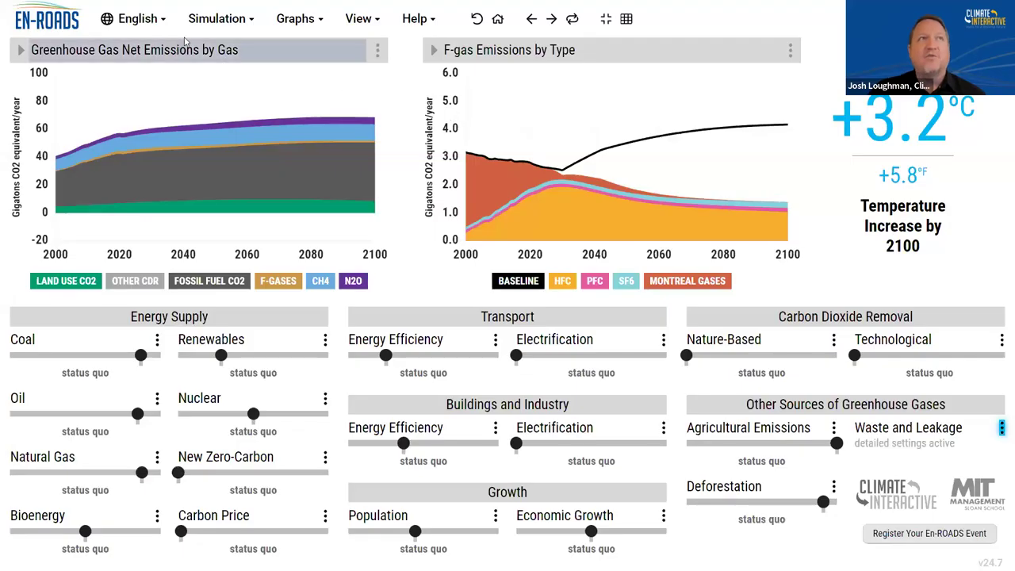
- In the Methane, N2O, and F-gases assumptions, set max F-gas reduction to 90% for both practices and alternatives, and max destruction rate to 50 %/year
click(213, 21)
click(242, 109)
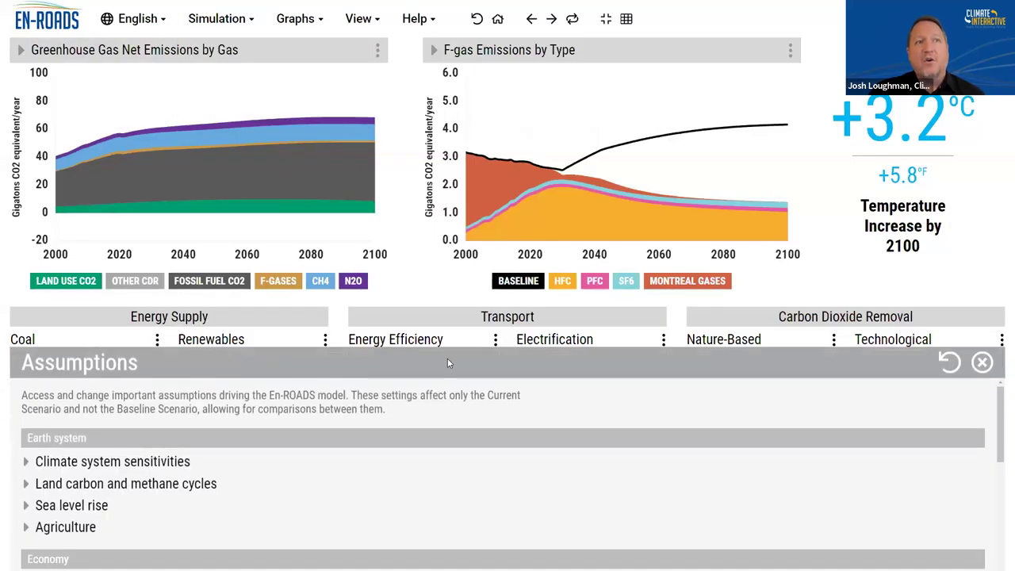
scroll(306, 367, down, 10)
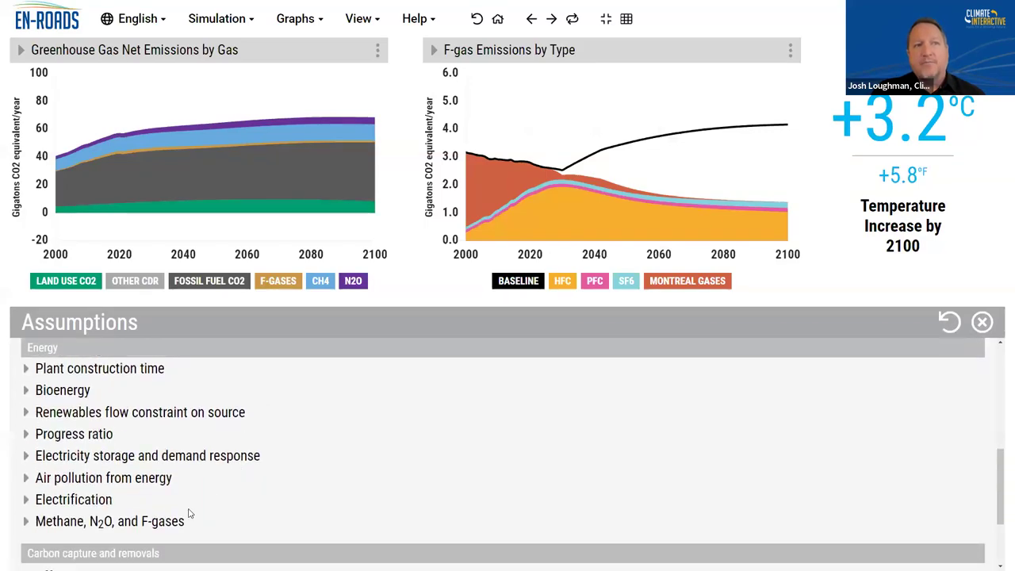
click(173, 521)
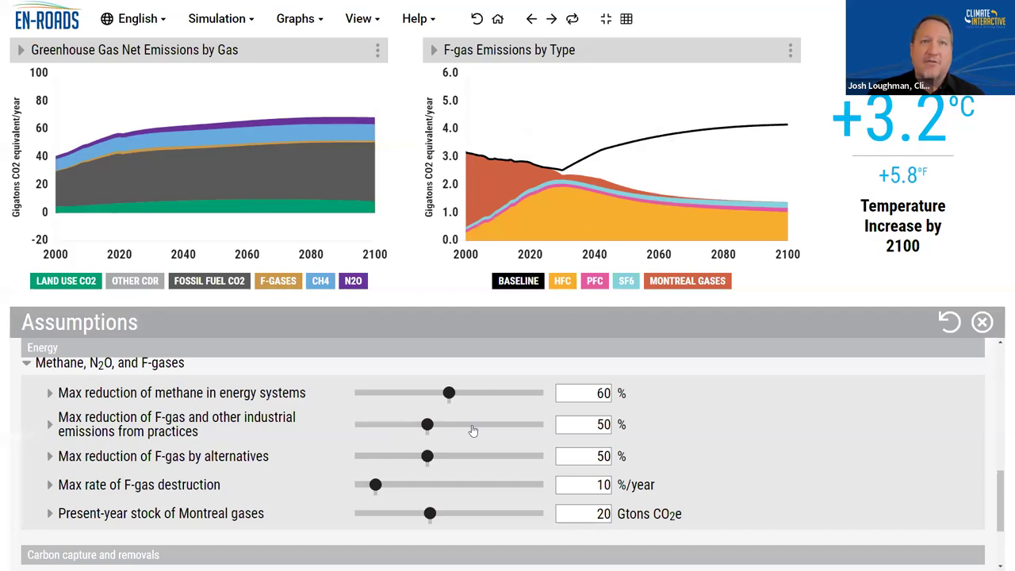
drag(427, 426, 554, 427)
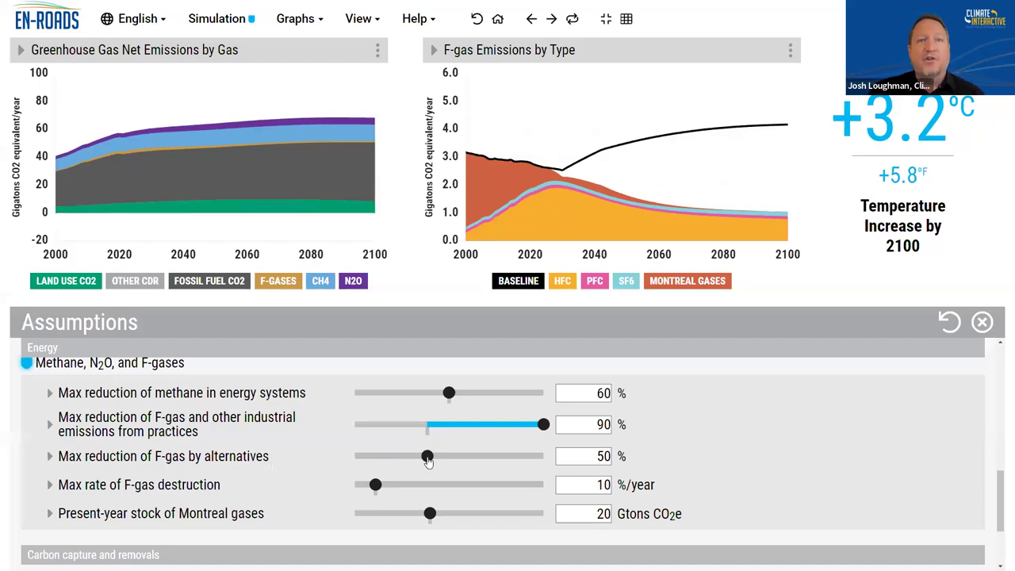
drag(428, 461, 569, 451)
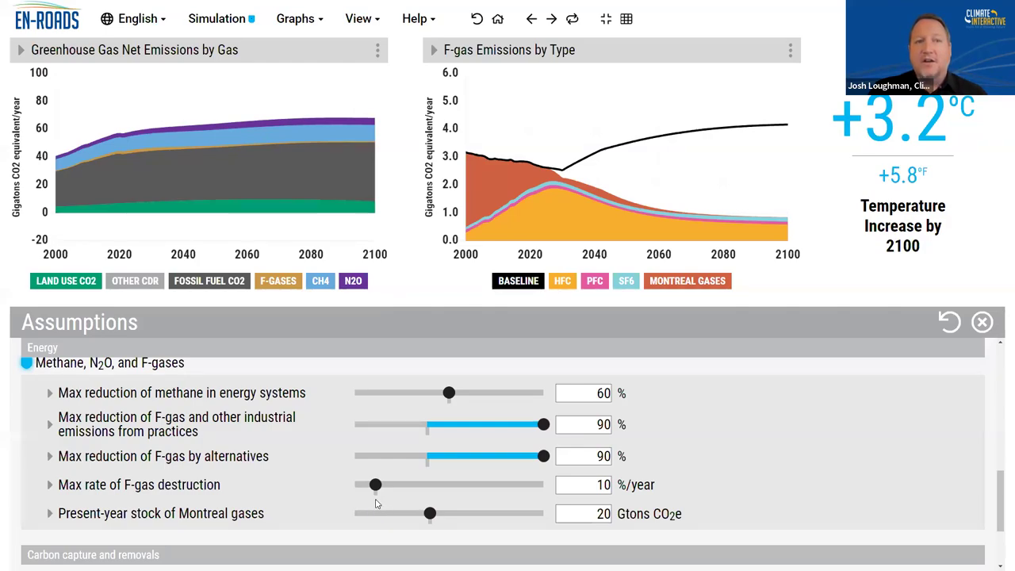
drag(375, 487, 550, 490)
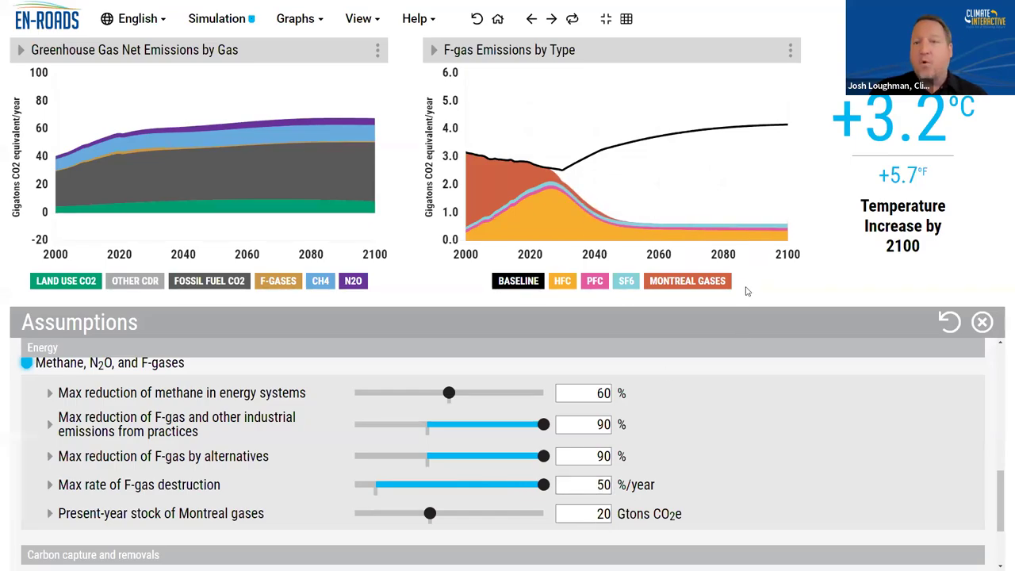
click(984, 322)
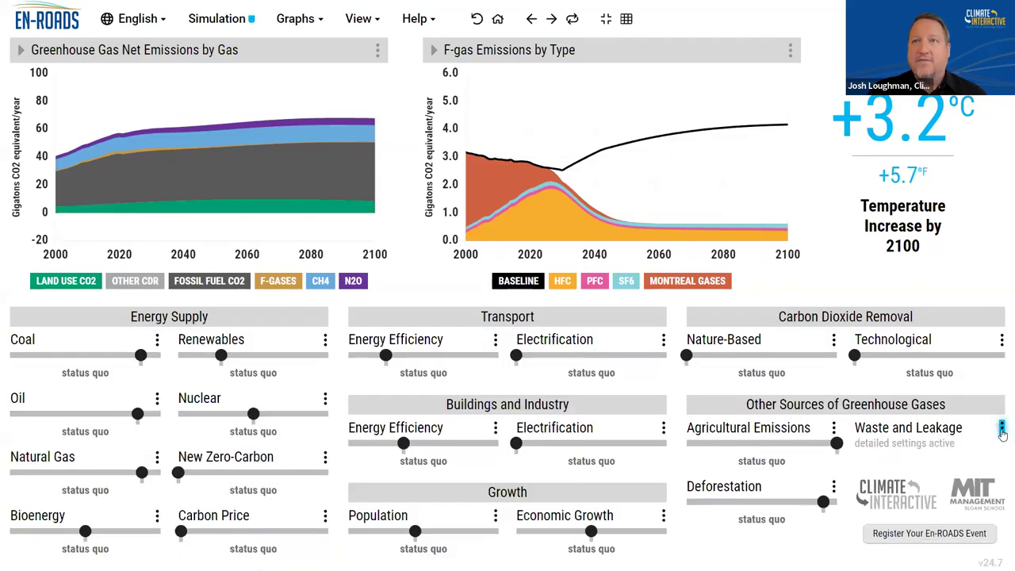
- Set the Waste and Leakage F-gases reduction to 100% of potential, compare it with 0%, restore 100%, and close the settings
click(889, 426)
scroll(303, 461, down, 3)
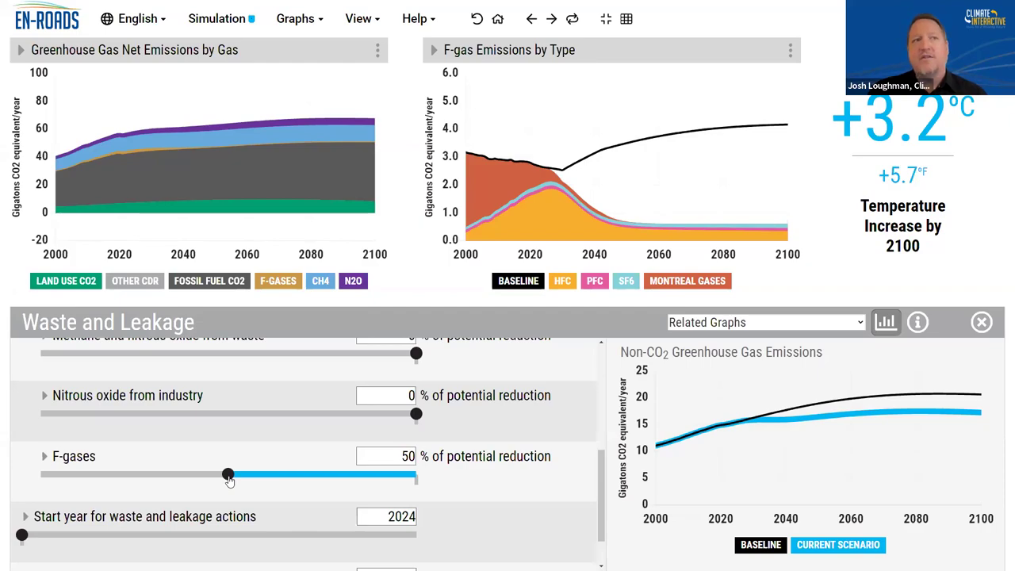
drag(142, 476, 64, 474)
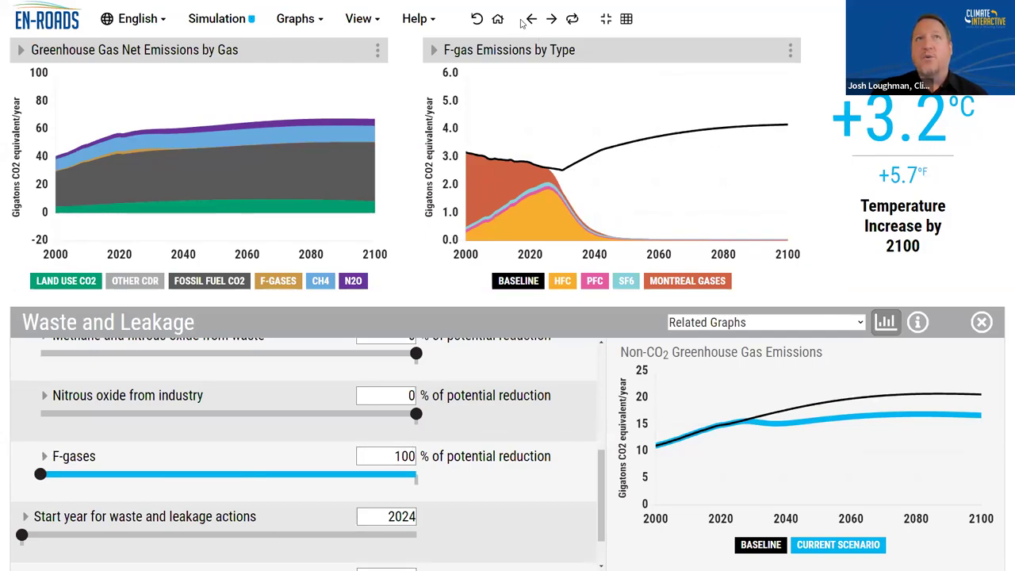
drag(407, 479, 447, 472)
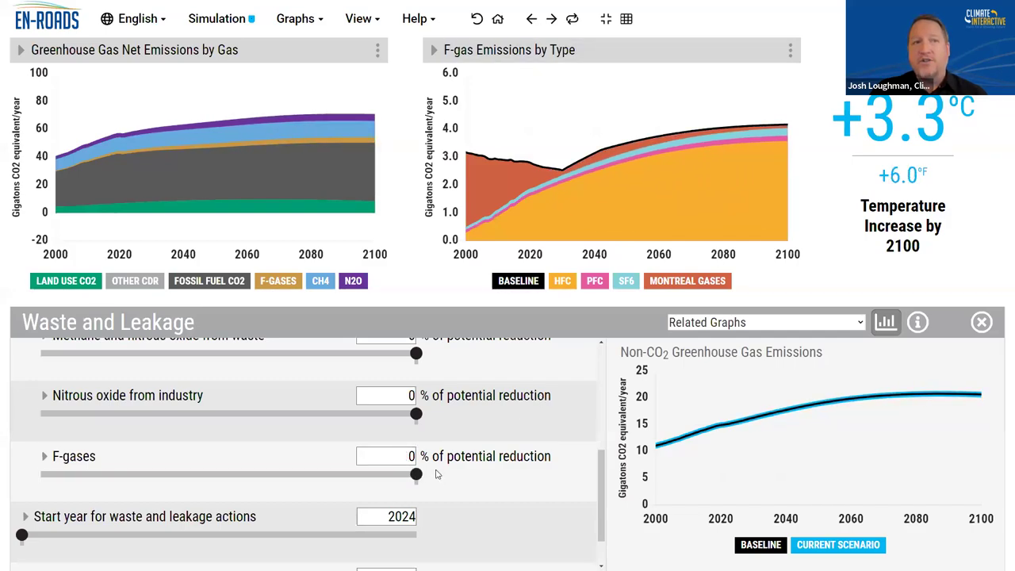
drag(414, 479, 203, 474)
drag(3, 465, 2, 468)
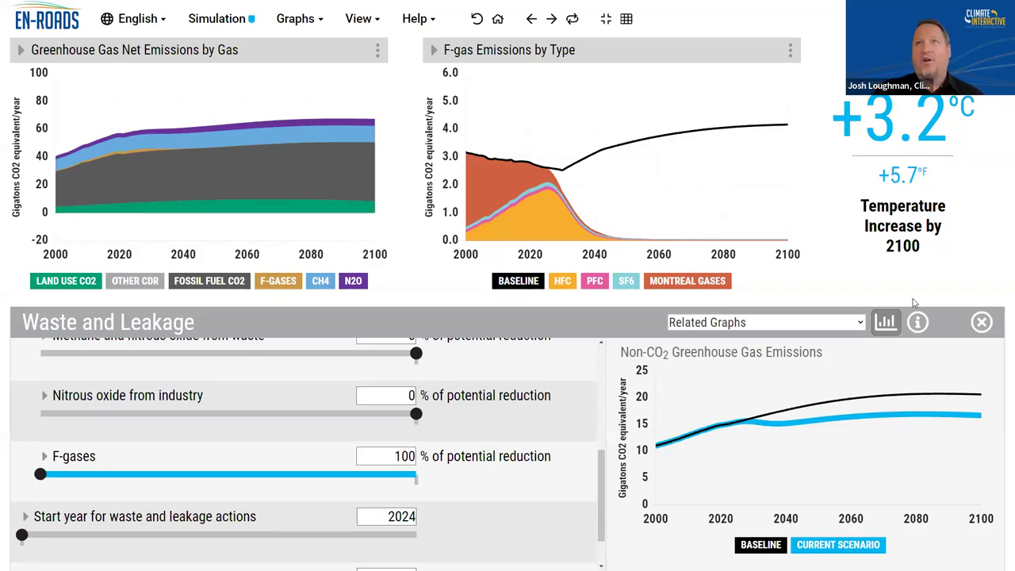
click(982, 323)
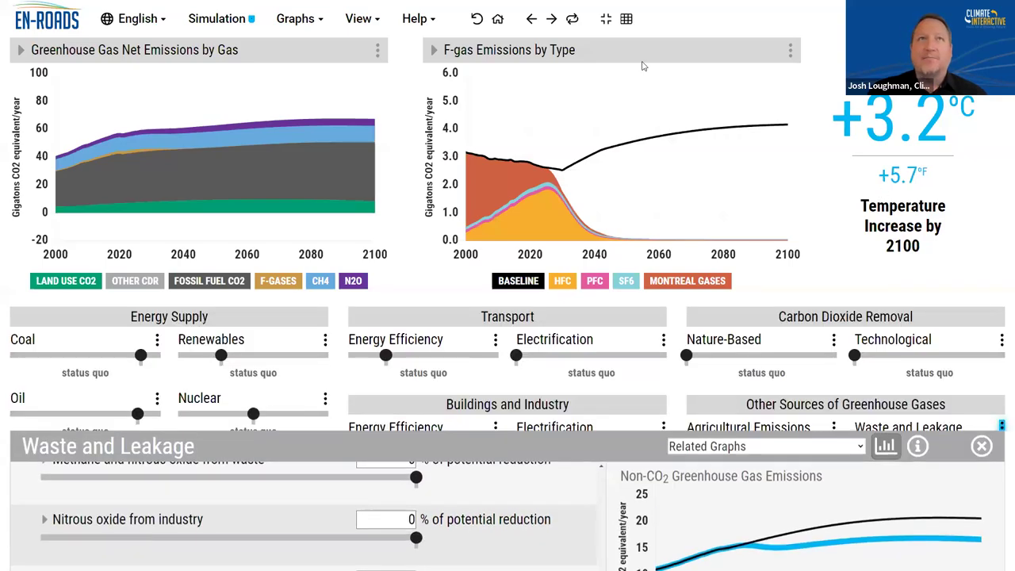
- Reset the scenario, set a very high Carbon Price, and highly subsidize Renewables and both Transport and Buildings and Industry Electrification
click(477, 19)
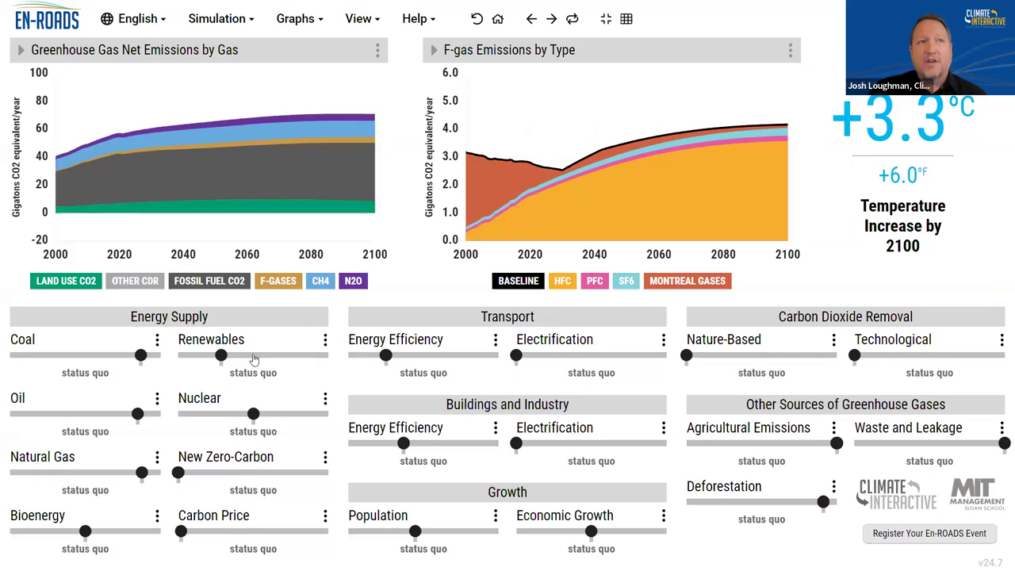
click(306, 356)
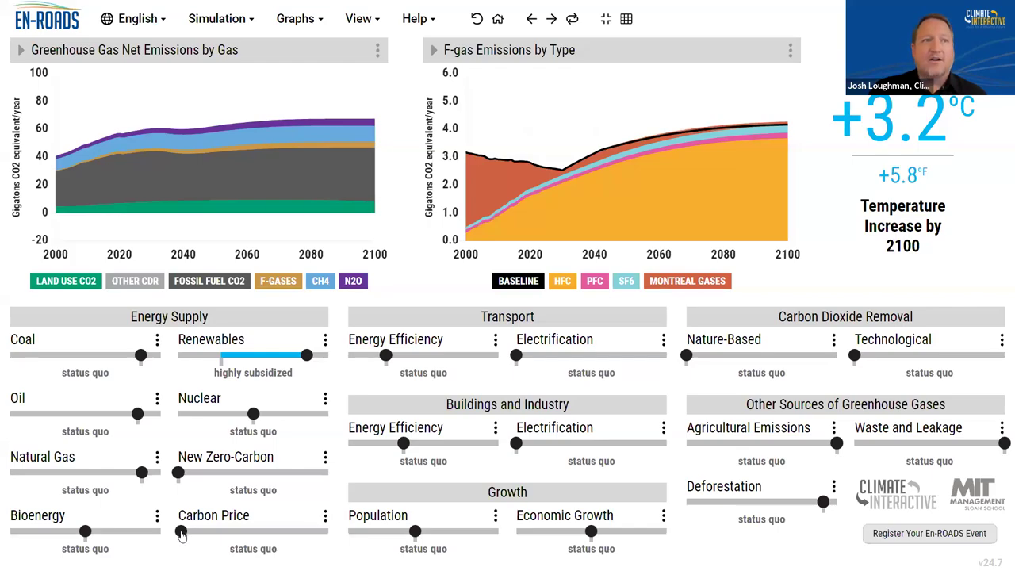
drag(182, 532, 311, 532)
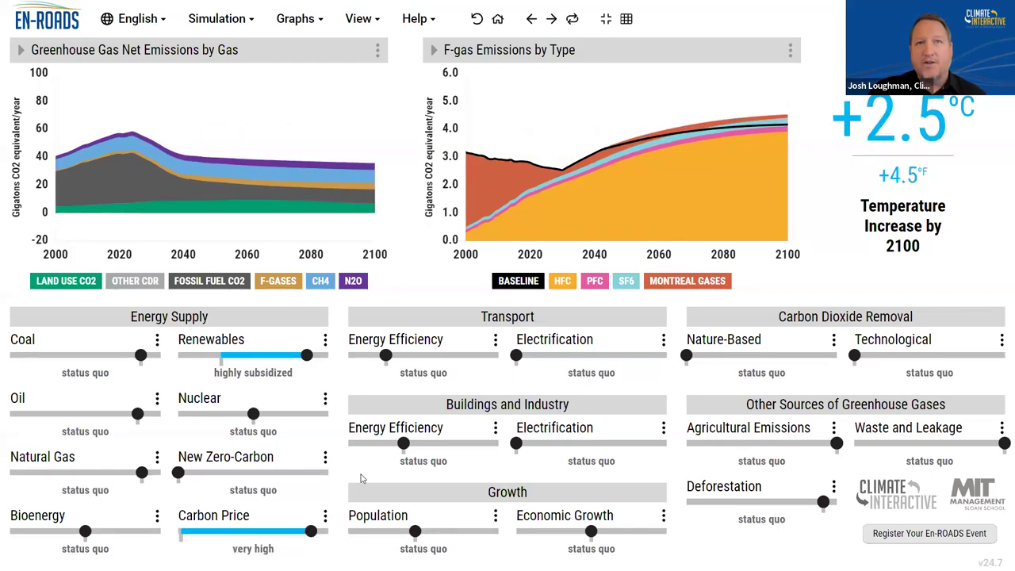
drag(518, 356, 636, 356)
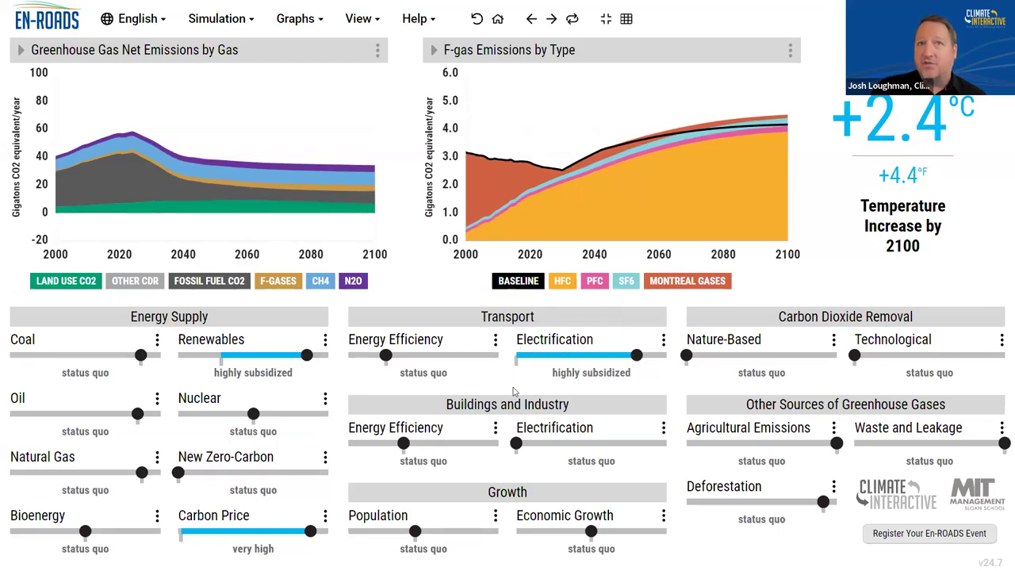
drag(560, 444, 651, 442)
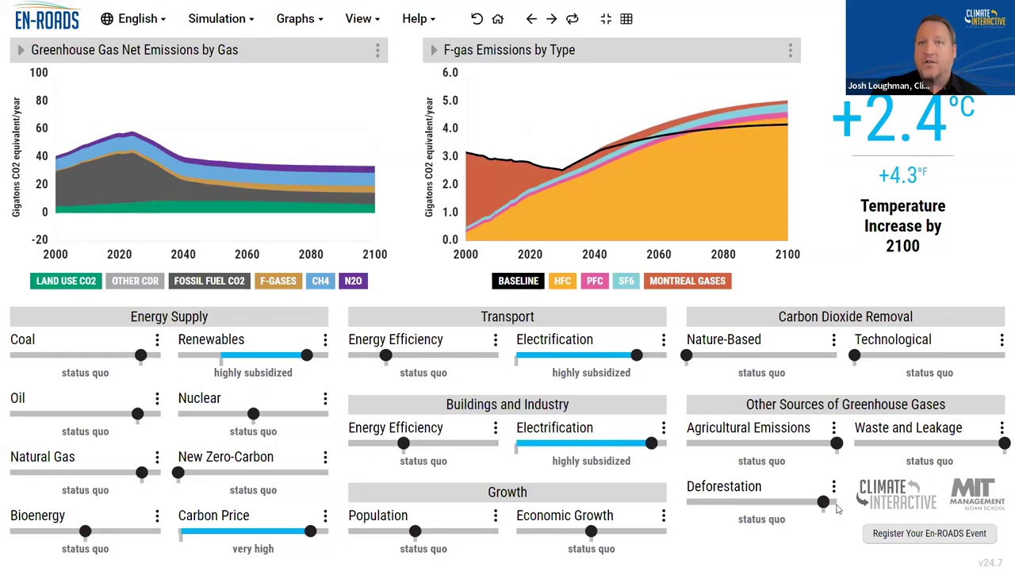
- Set Deforestation and Agricultural Emissions to highly reduced and Nature-Based carbon dioxide removal to medium growth
drag(825, 504, 713, 505)
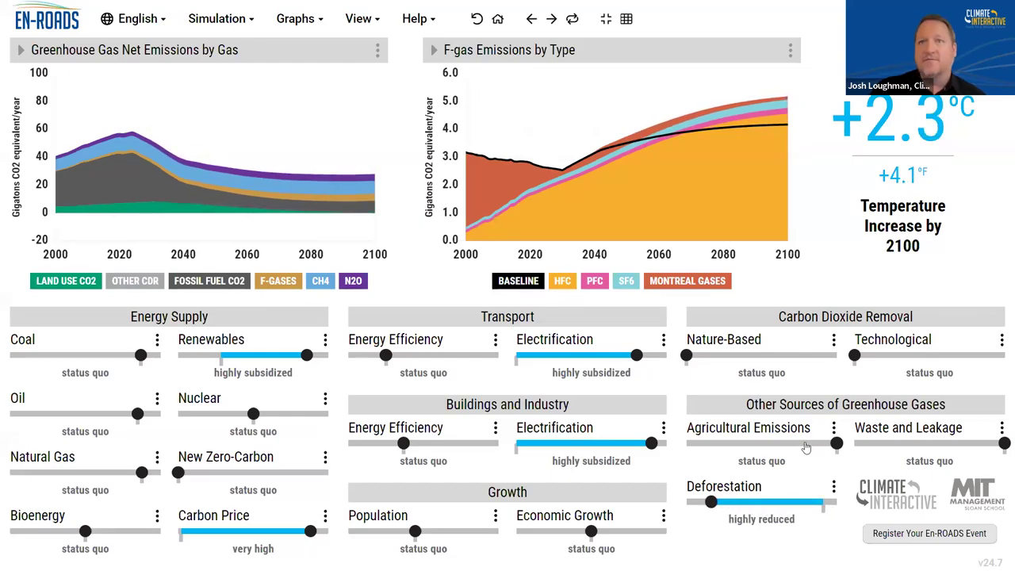
drag(837, 444, 712, 444)
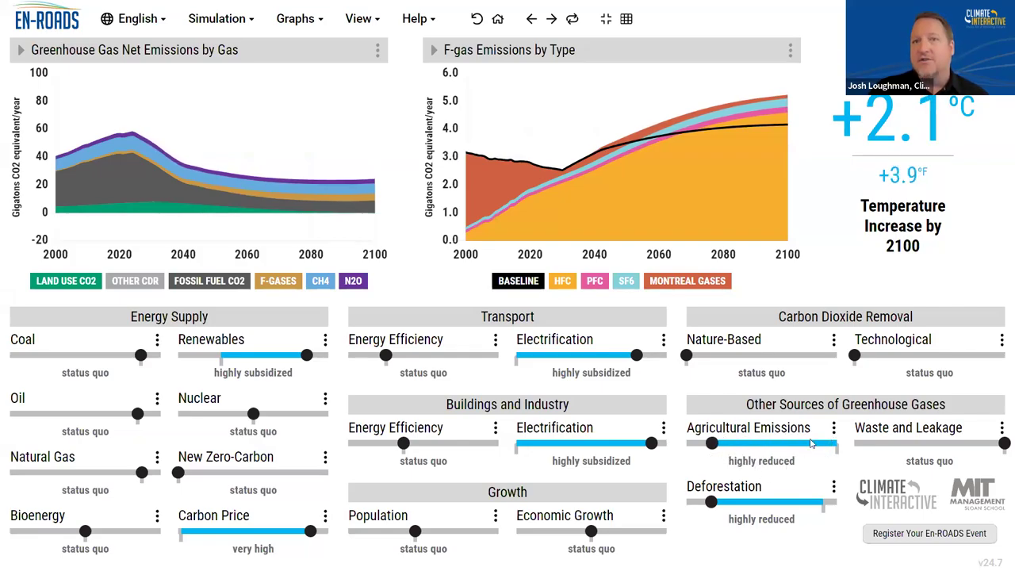
drag(687, 356, 768, 358)
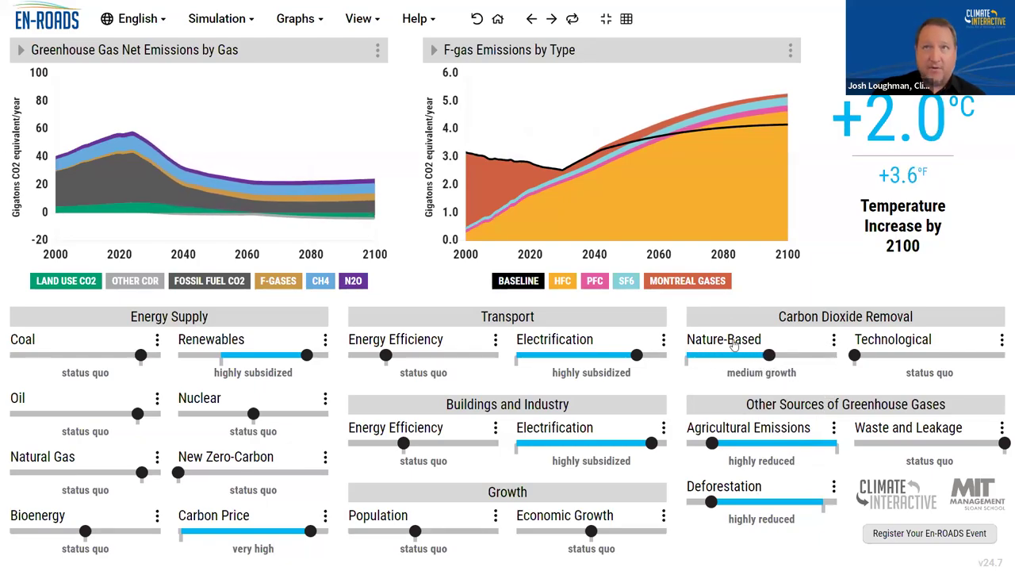
- In the detailed Waste and Leakage settings, reduce methane leakage from energy systems by 71%, and waste gases and industrial nitrous oxide by 70% each
click(1002, 428)
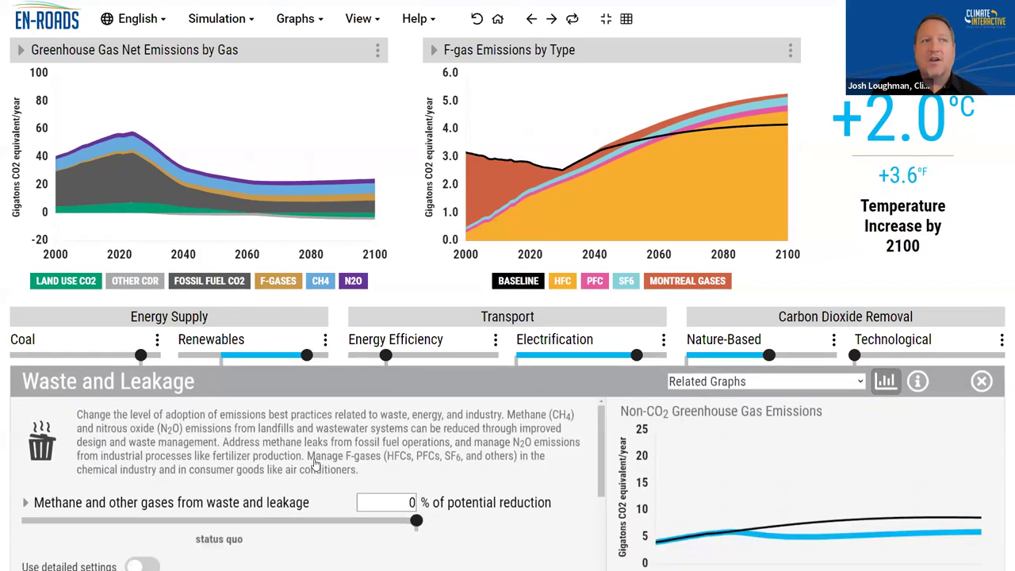
scroll(204, 460, down, 2)
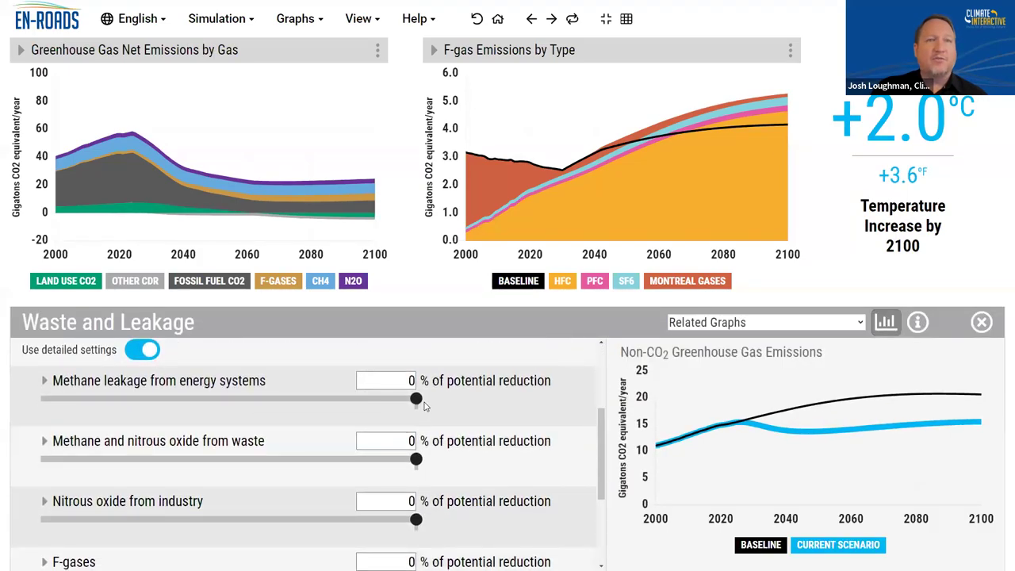
drag(414, 399, 149, 405)
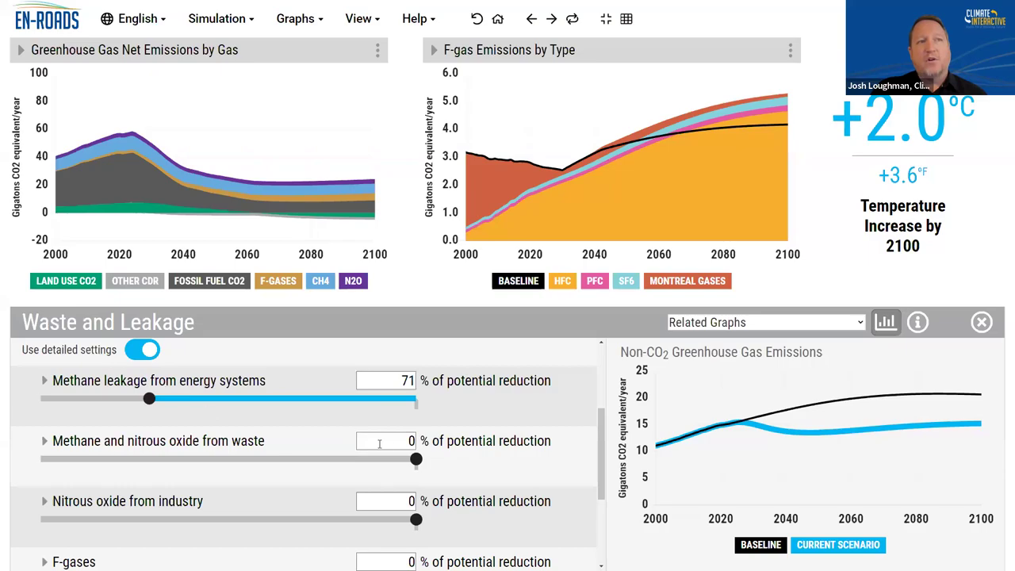
drag(414, 460, 154, 471)
drag(416, 520, 154, 517)
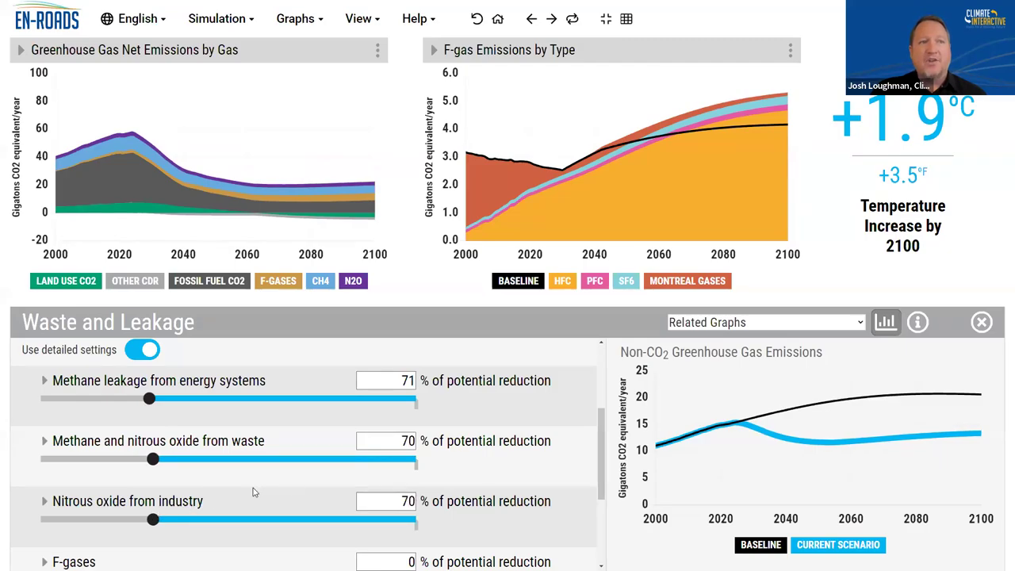
scroll(421, 487, down, 2)
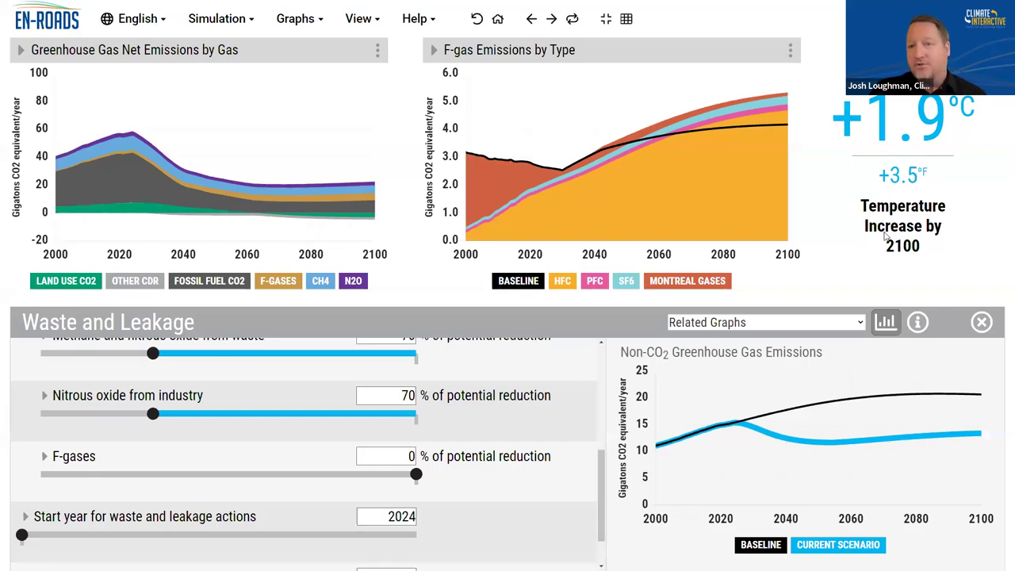
click(983, 325)
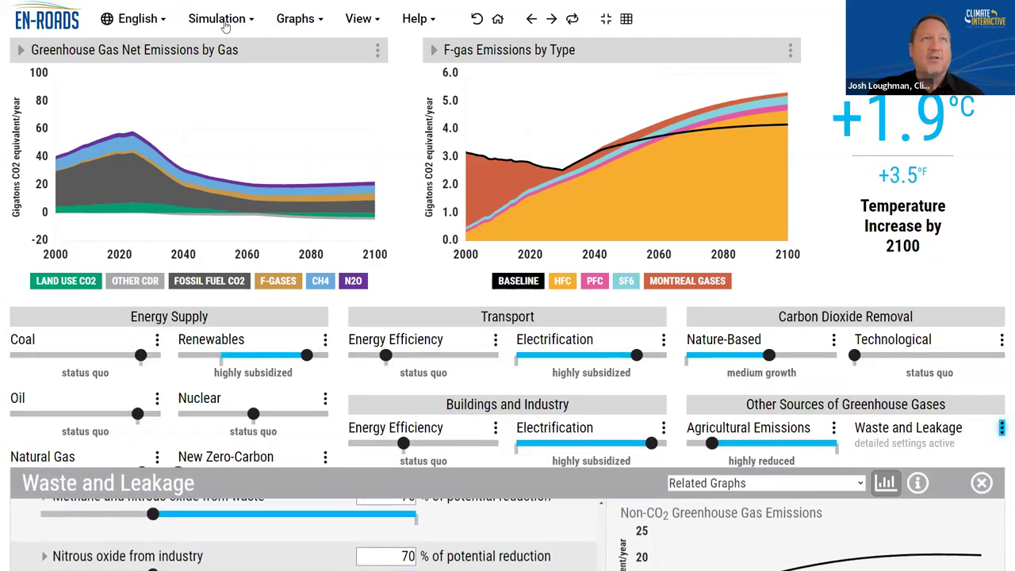
- In Assumptions, set max F-gas reduction from practices and by alternatives to 90% each and max F-gas destruction rate to 50%/year
click(221, 18)
click(252, 110)
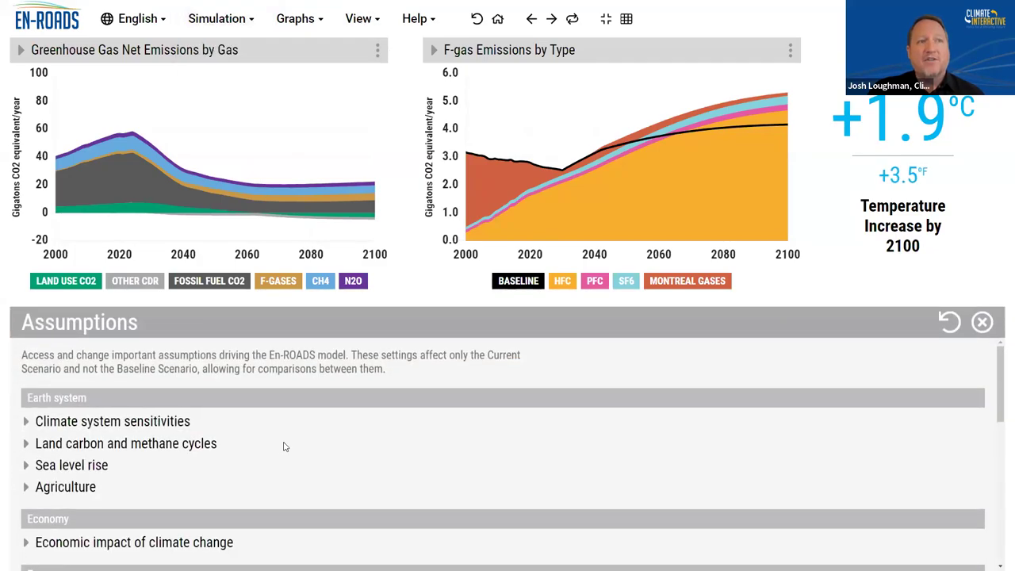
scroll(275, 458, down, 5)
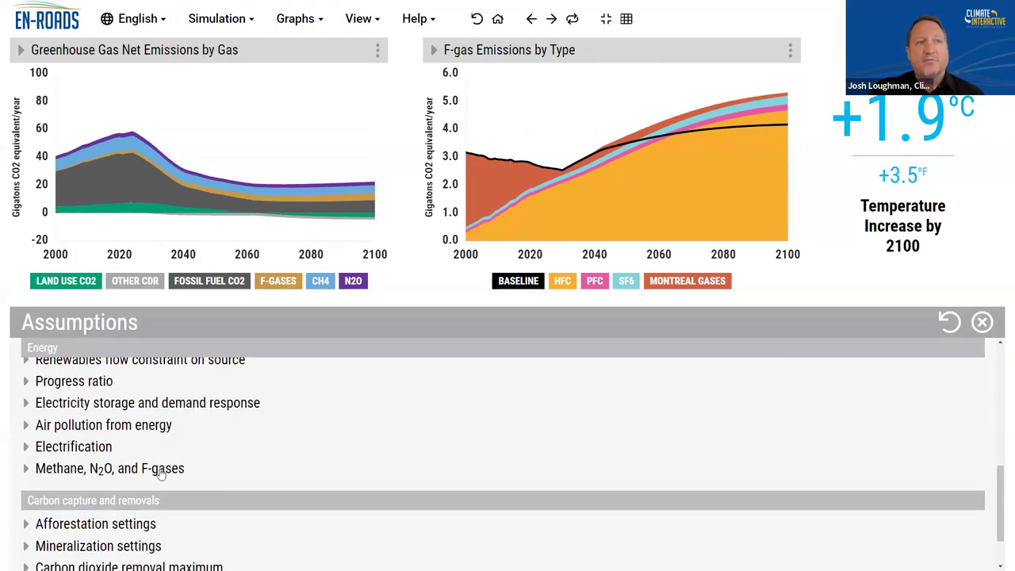
click(136, 470)
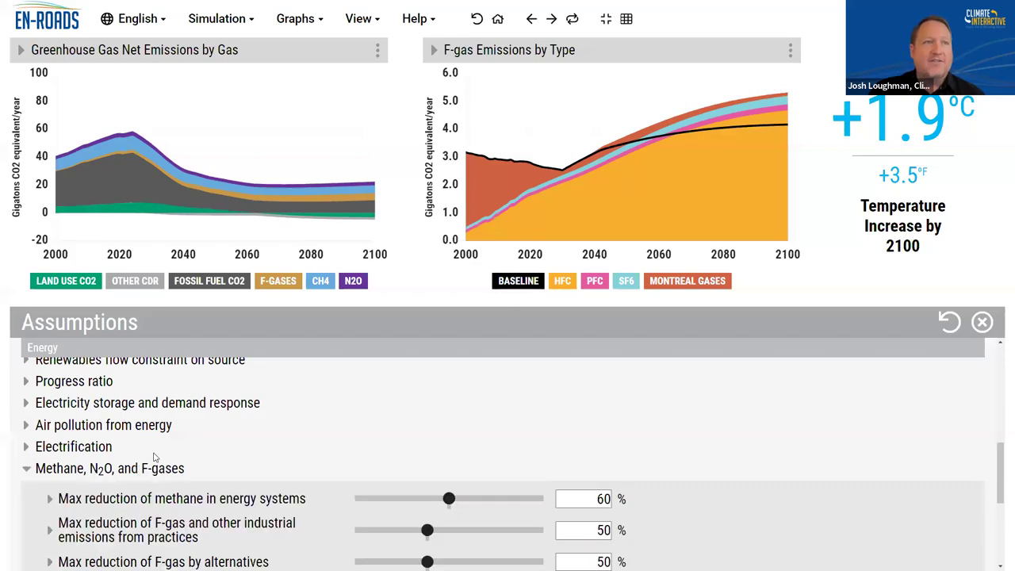
drag(429, 427, 544, 426)
drag(427, 458, 546, 460)
drag(386, 492, 607, 498)
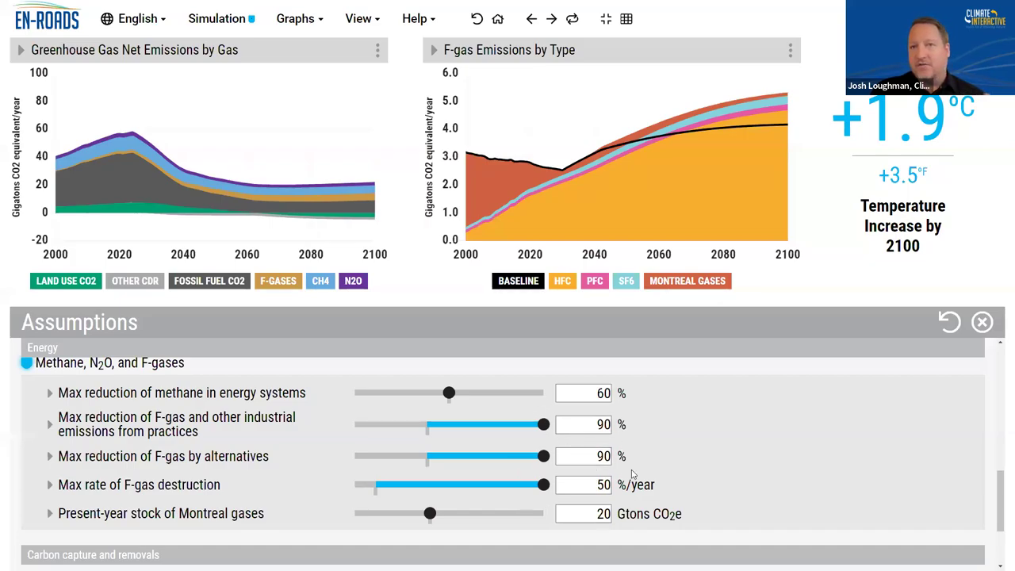
click(982, 323)
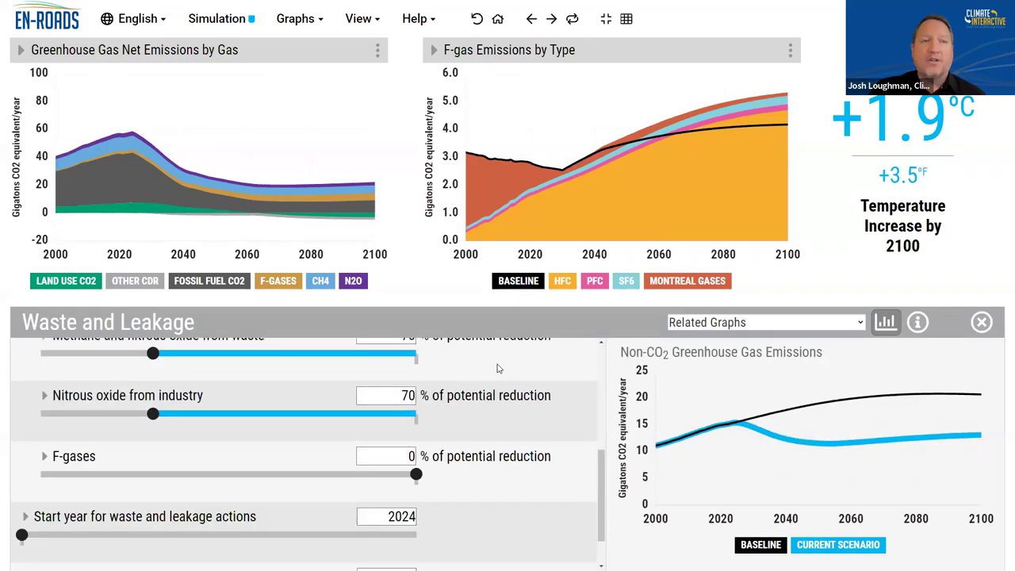
- Set the F-gases reduction in the Waste and Leakage settings to 100% of potential
drag(416, 476, 12, 486)
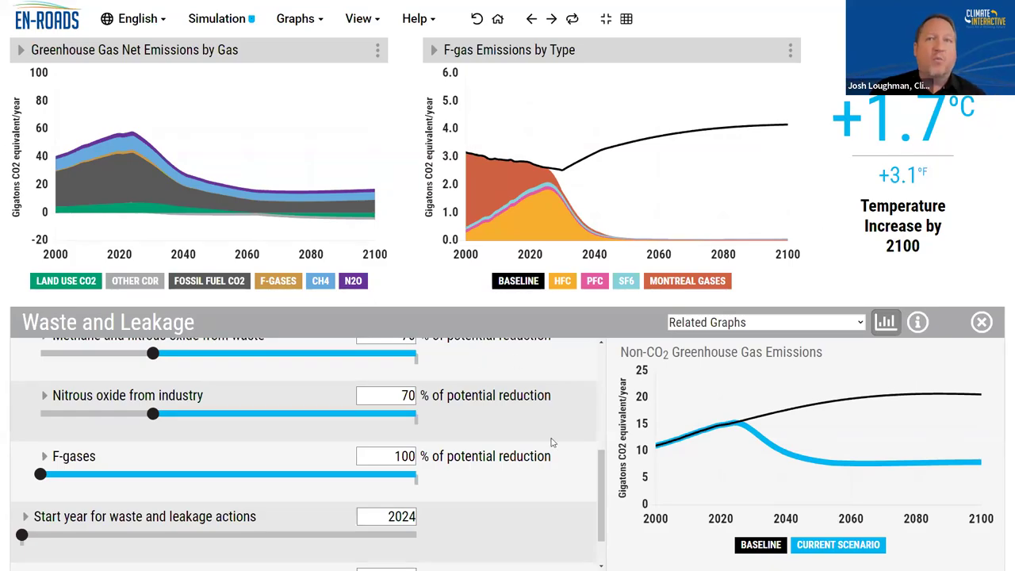
- Try 43 years for achieving waste and leakage actions, compare it with 30 years on the enlarged F-gas Emissions by Type graph, and restore 30 years
scroll(323, 544, down, 2)
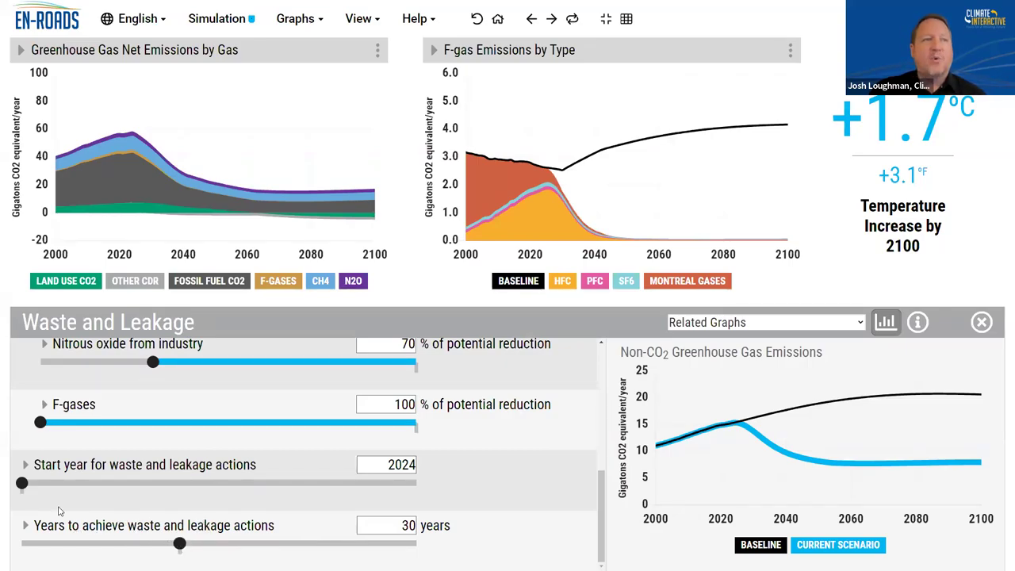
double_click(406, 525)
drag(180, 547, 283, 546)
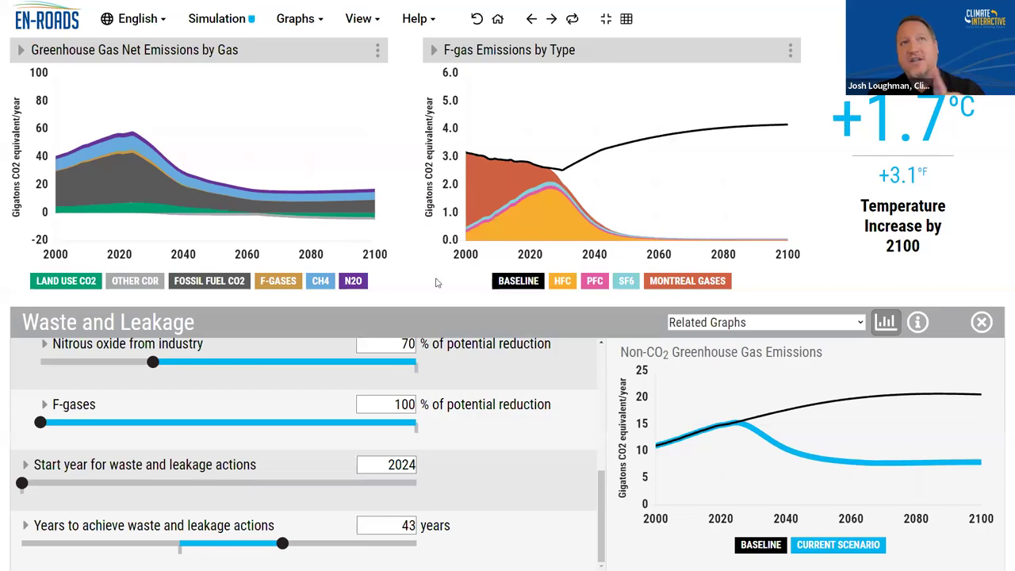
click(790, 50)
click(762, 98)
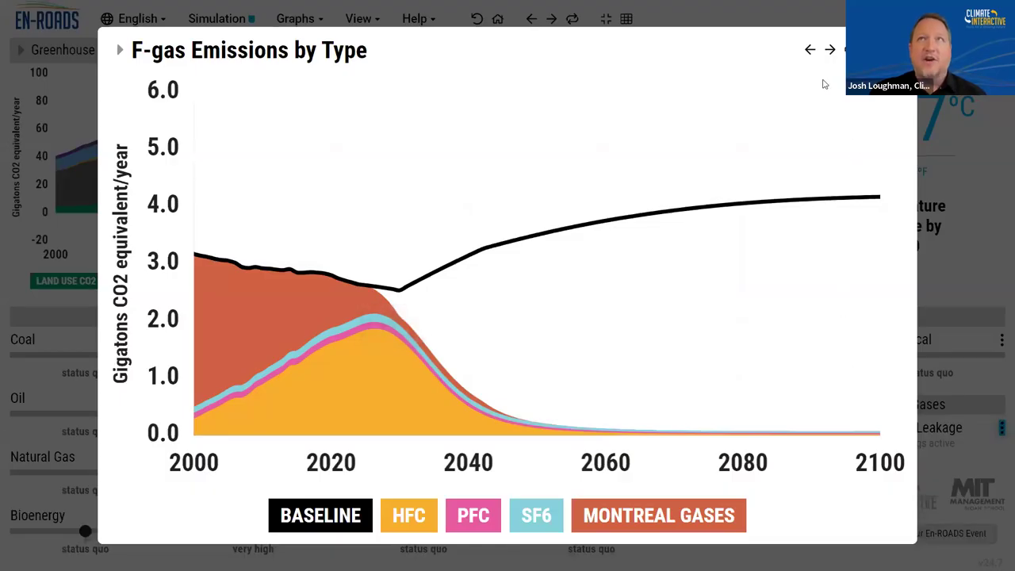
click(810, 53)
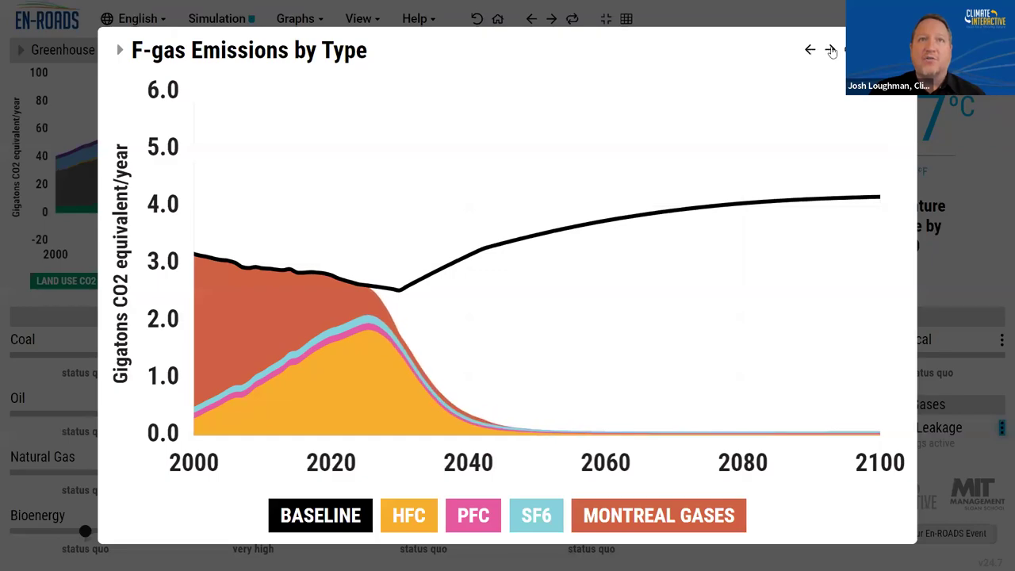
click(832, 50)
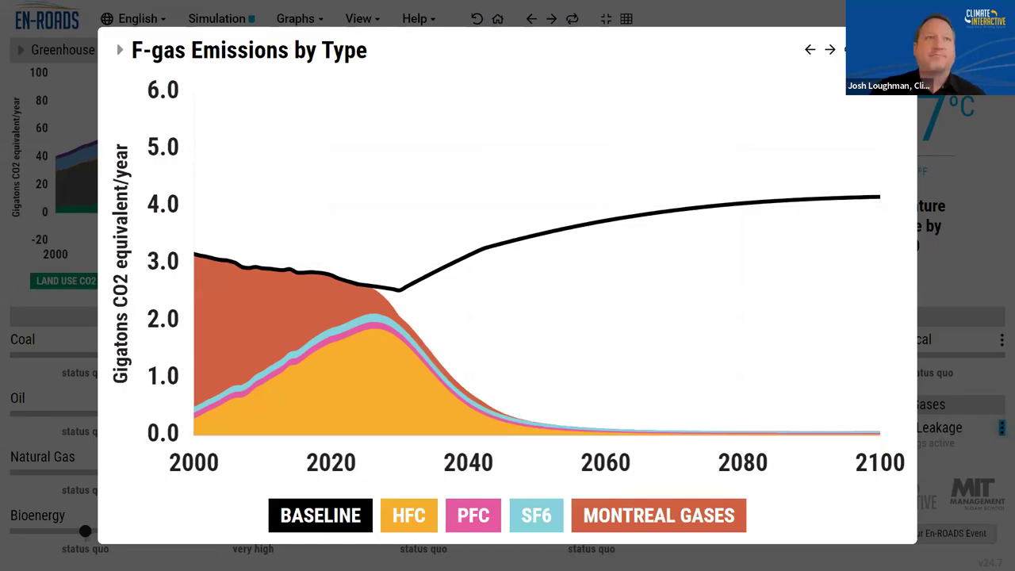
click(621, 442)
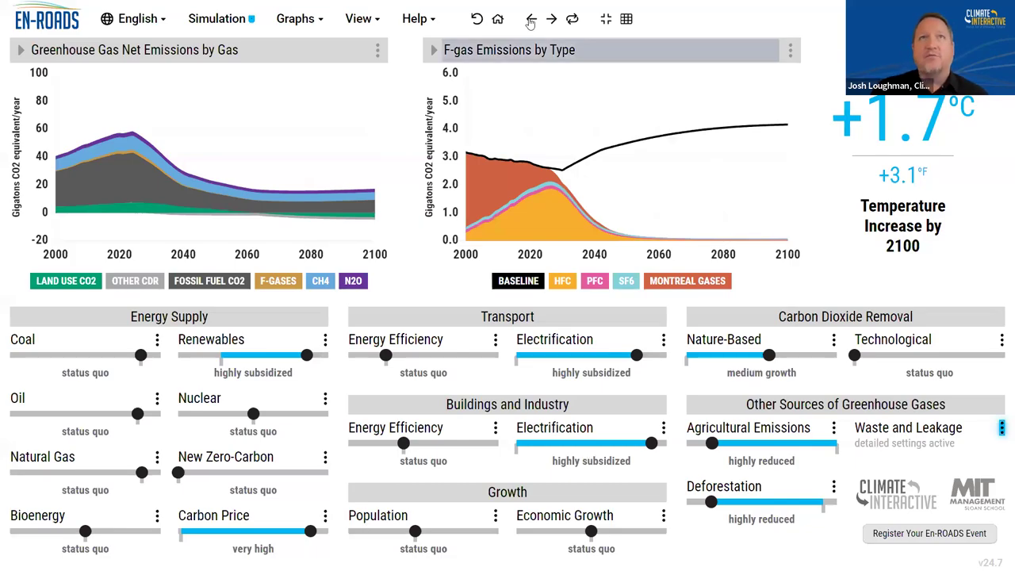
click(1002, 428)
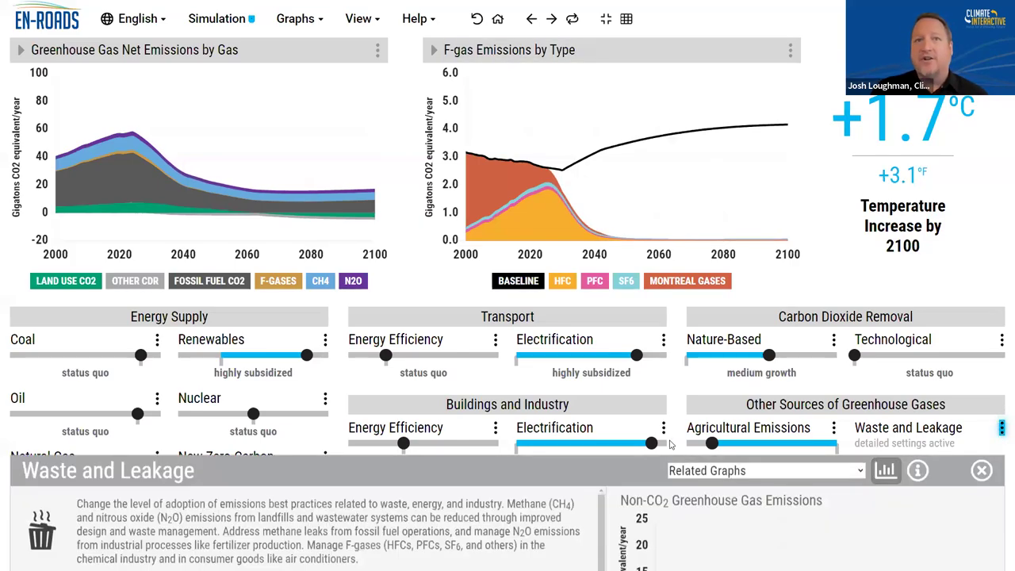
scroll(392, 458, down, 5)
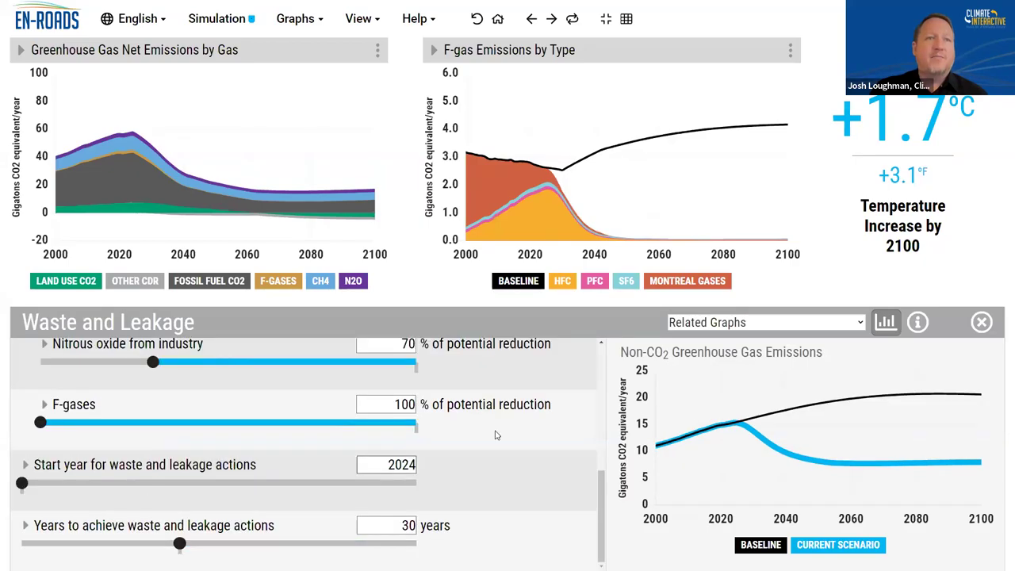
- Examine the F-gas Emissions by Type line graph enlarged against the HFC Kigali path, and restore the Greenhouse Gas Net Emissions by Gas area graph
click(231, 50)
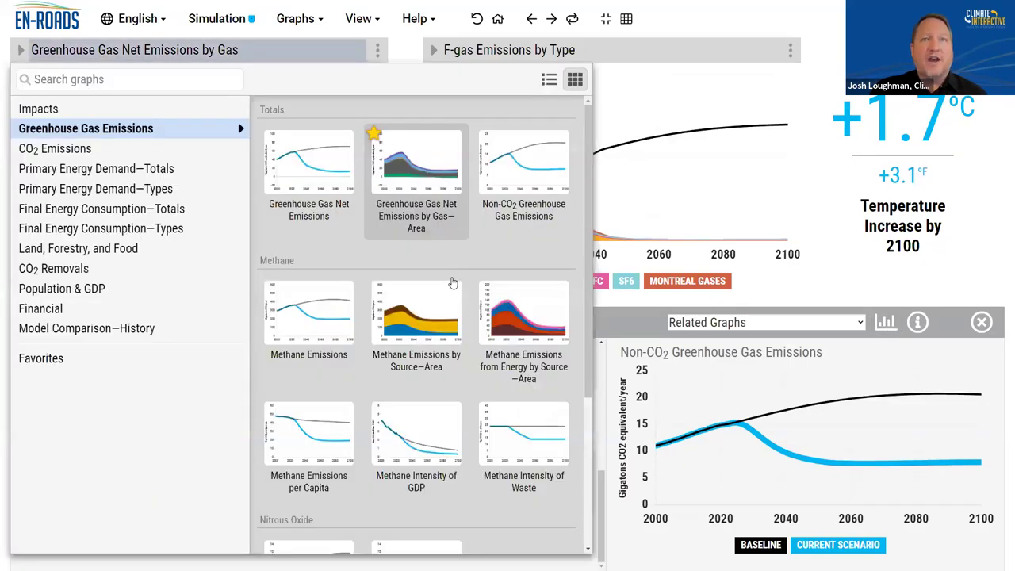
scroll(453, 281, down, 5)
click(316, 506)
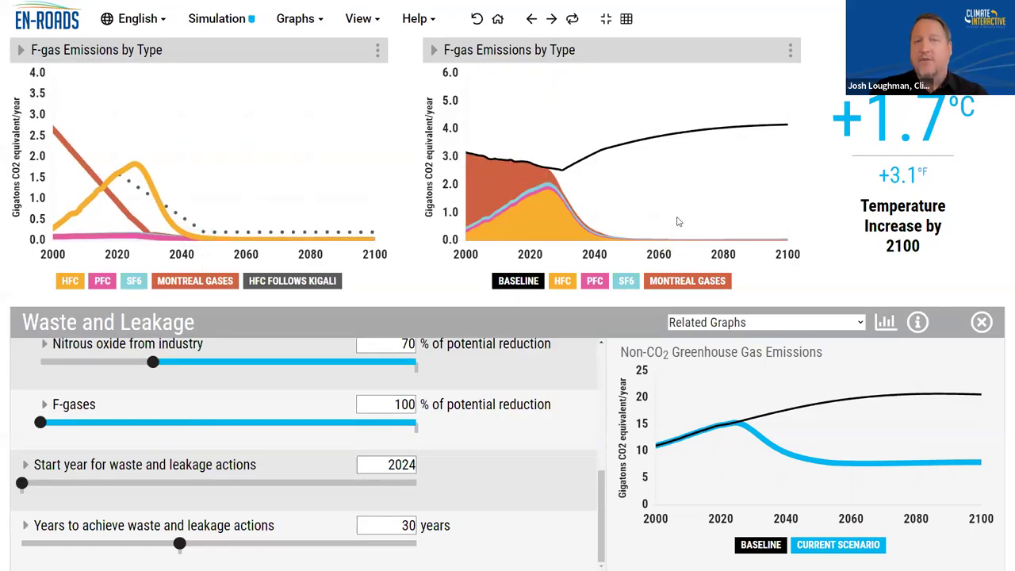
click(378, 50)
click(348, 101)
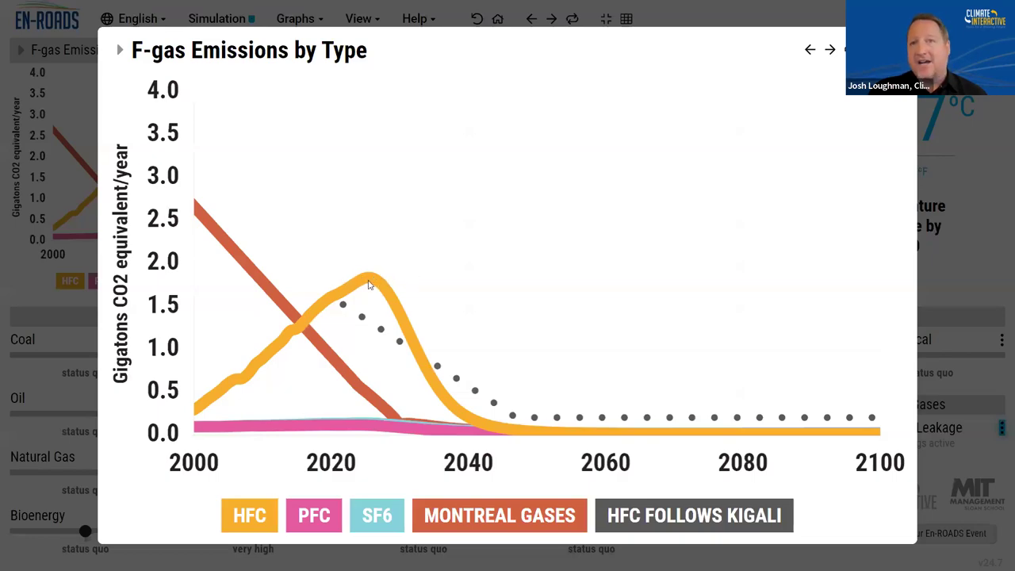
mouse_move(349, 321)
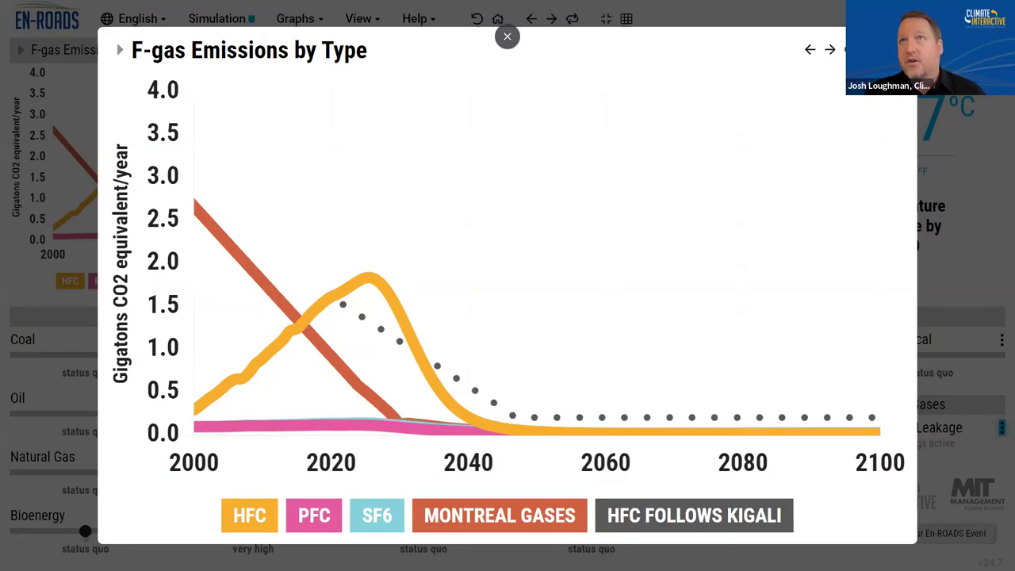
key(Escape)
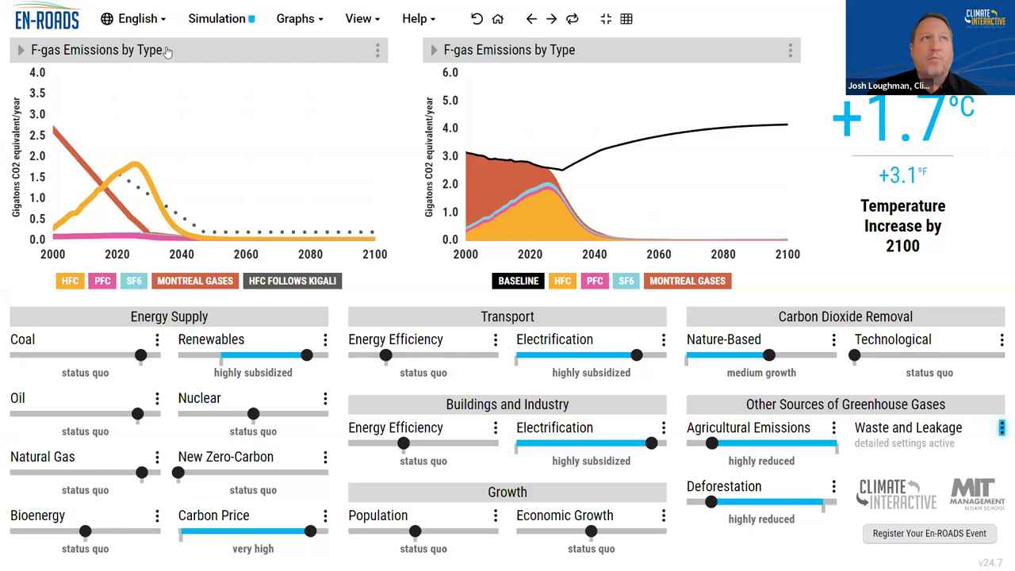
click(96, 49)
click(417, 181)
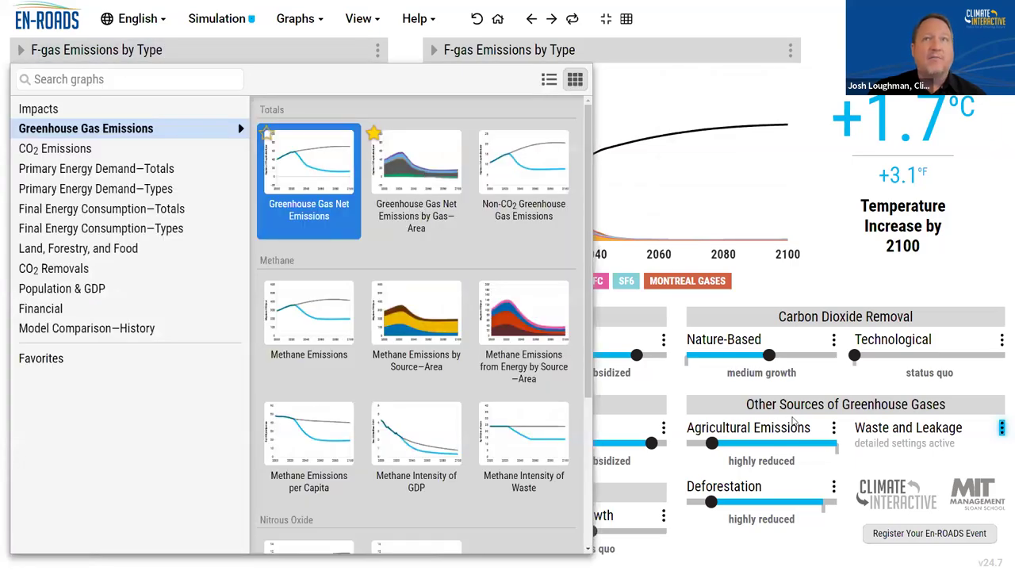
- Set the Waste and Leakage F-gases reduction to 0% of potential for comparison and restore it to 100%
click(1003, 429)
click(1003, 429)
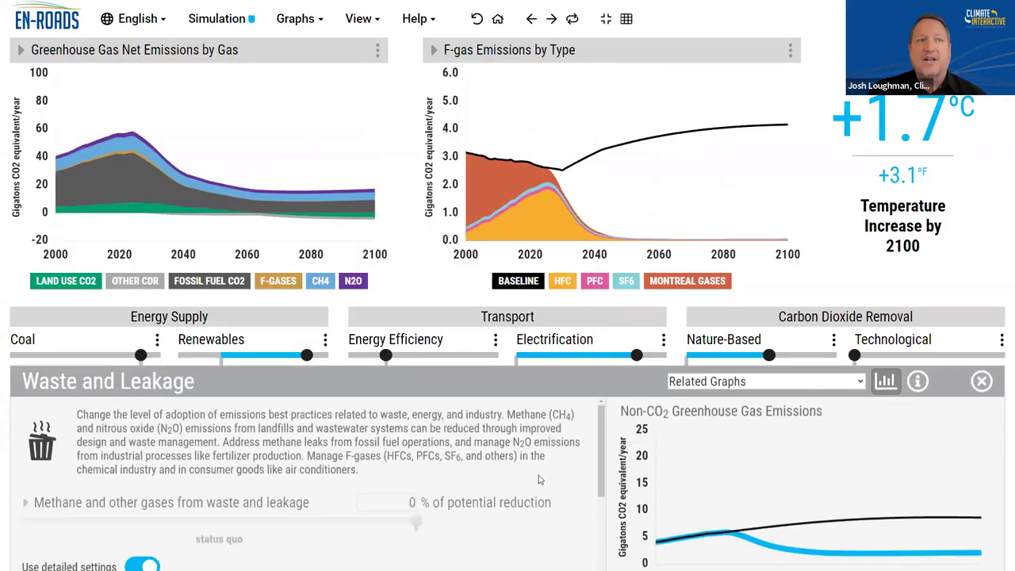
scroll(539, 480, down, 5)
drag(39, 422, 431, 419)
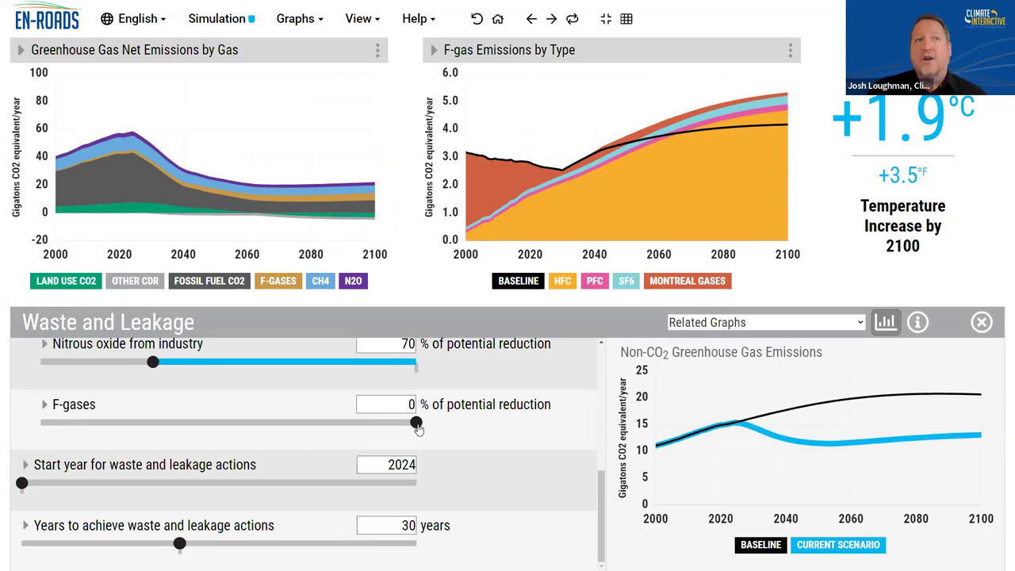
drag(416, 426, 28, 435)
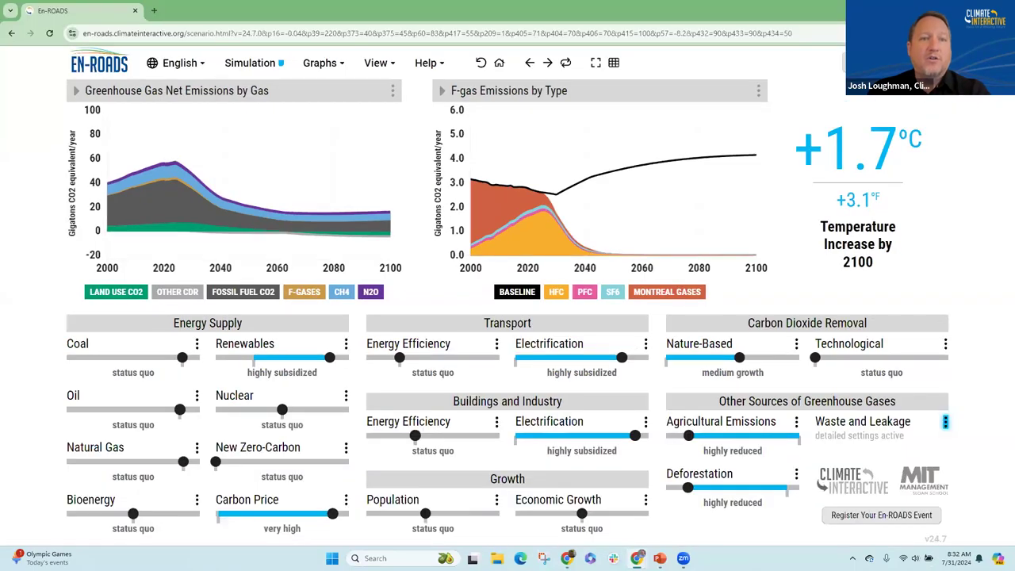
- Switch to the Climate Interactive article on F-gases and read through its stacked emissions chart stages down to the interactive policy sliders
key(alt+Tab)
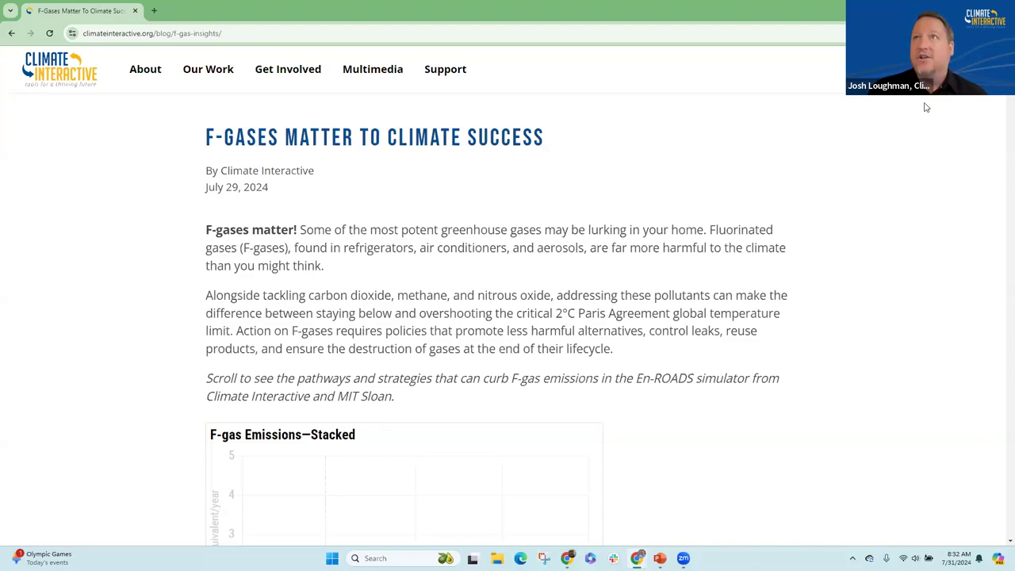
scroll(875, 140, down, 1)
scroll(797, 201, down, 2)
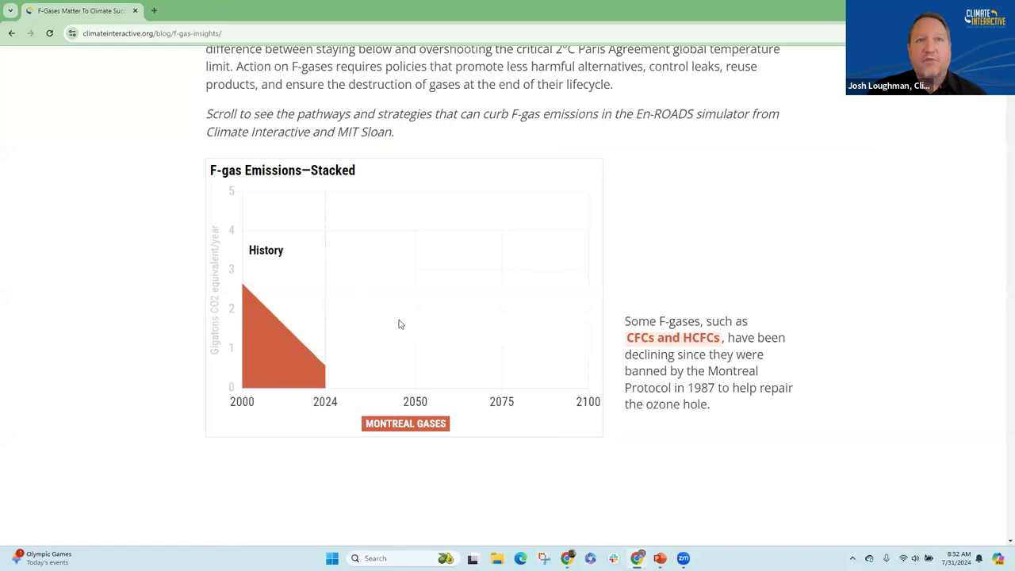
scroll(703, 315, down, 1)
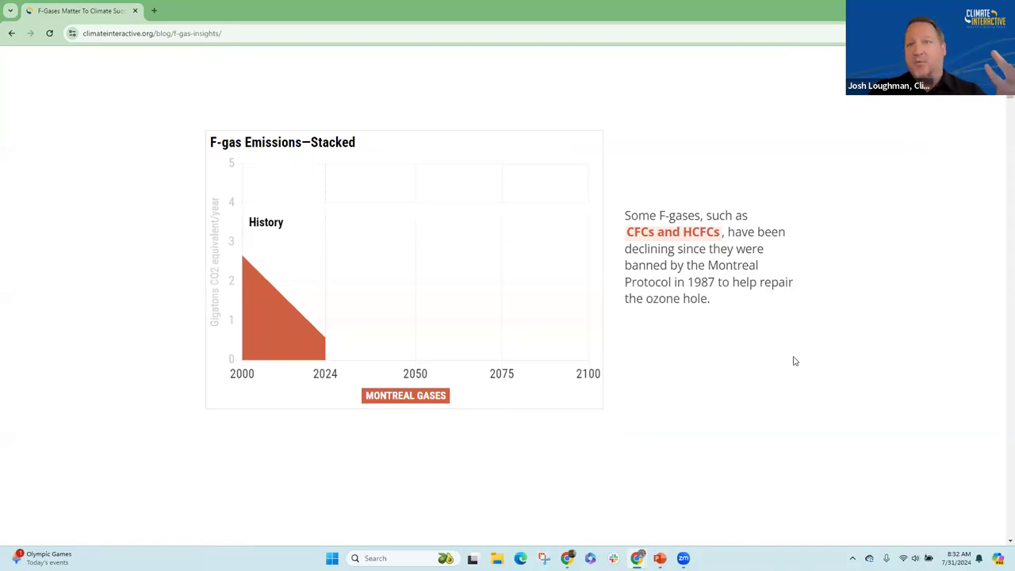
scroll(765, 358, down, 5)
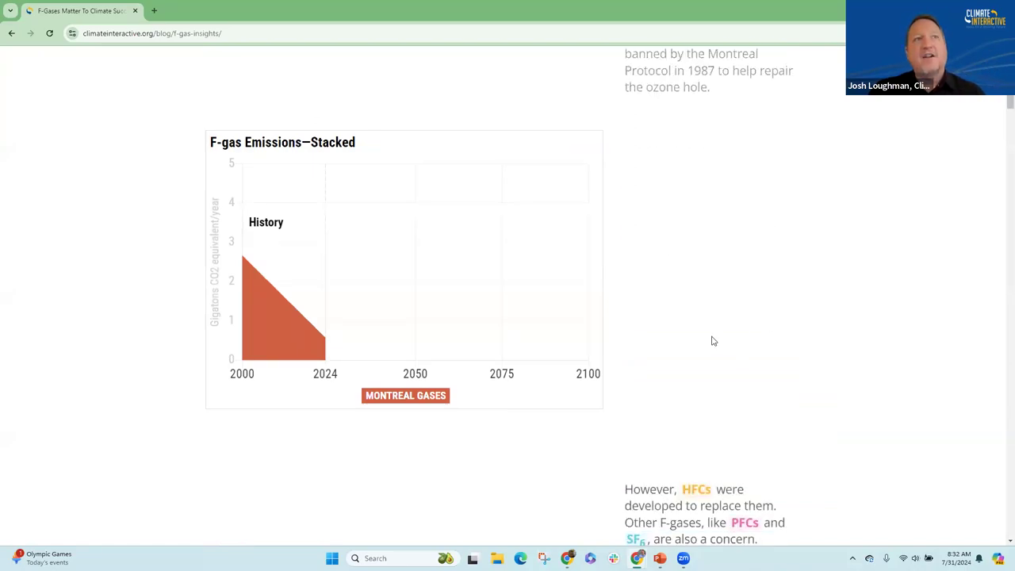
scroll(713, 341, down, 7)
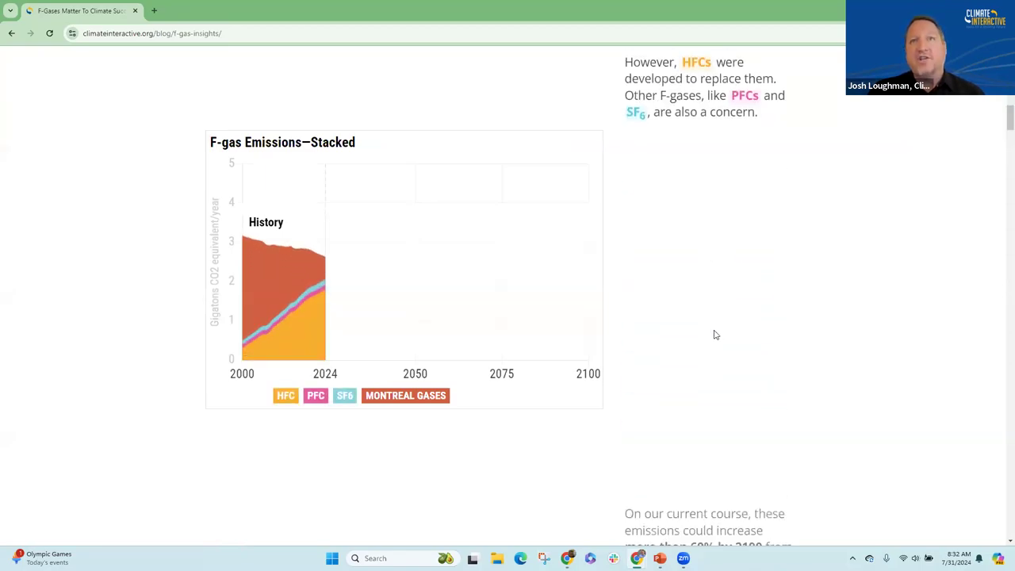
scroll(730, 340, down, 6)
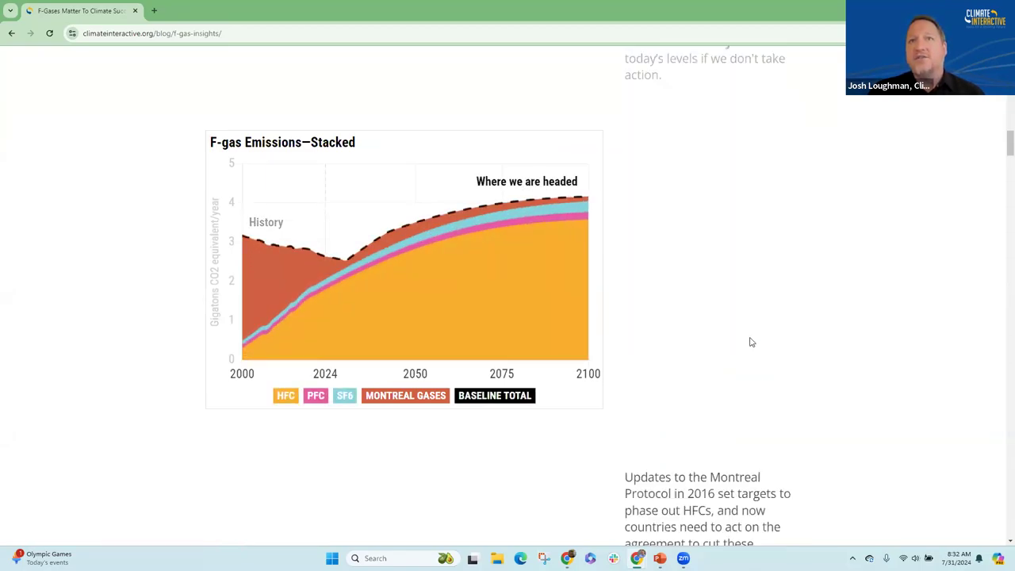
scroll(754, 340, down, 6)
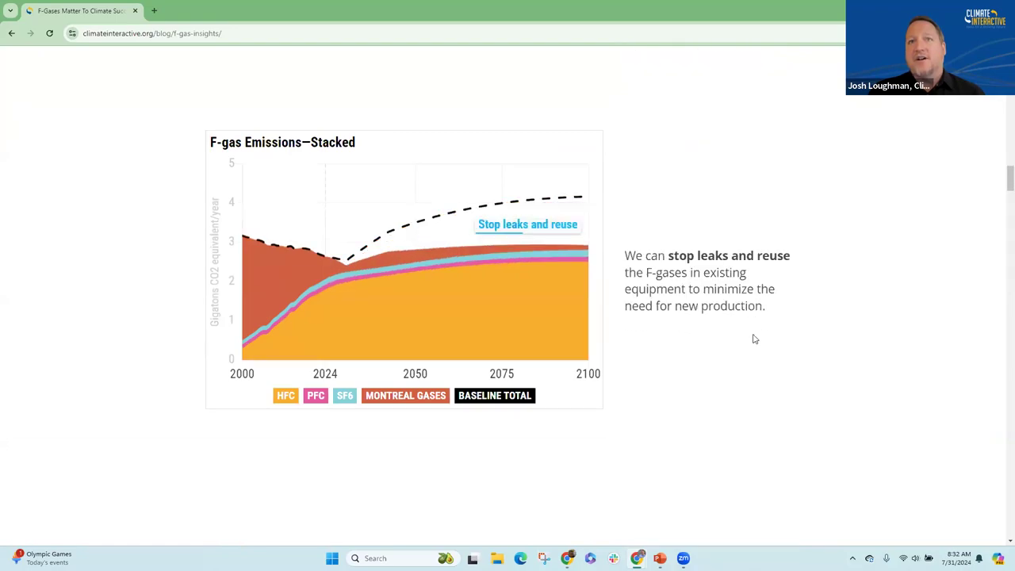
scroll(760, 342, down, 2)
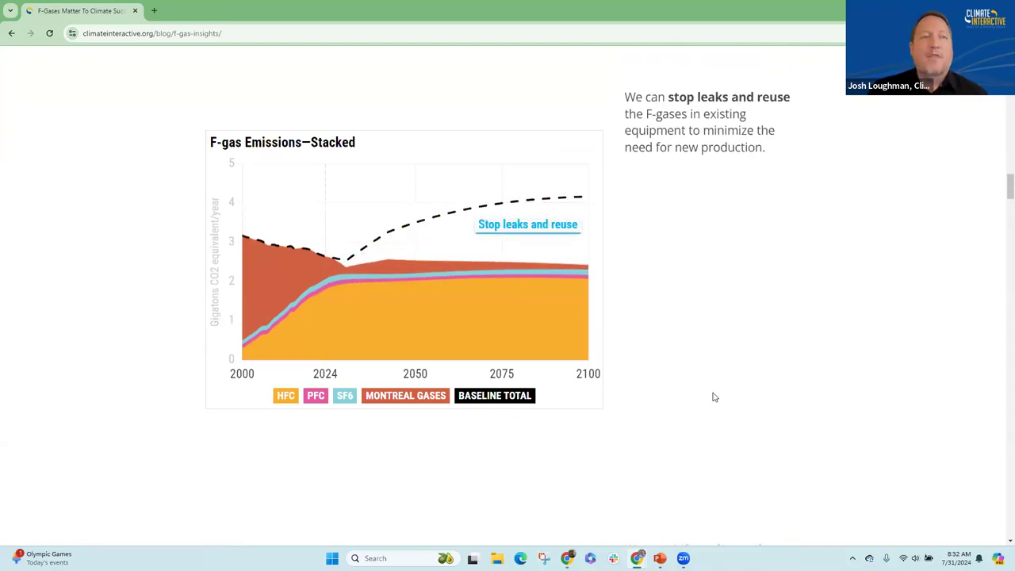
scroll(707, 390, down, 1)
scroll(707, 391, down, 3)
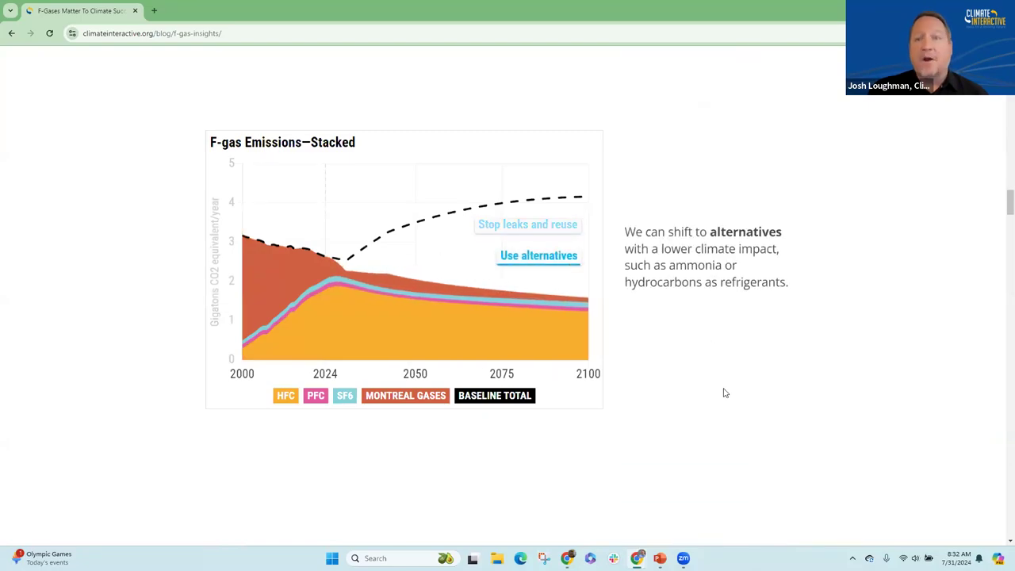
scroll(707, 392, down, 6)
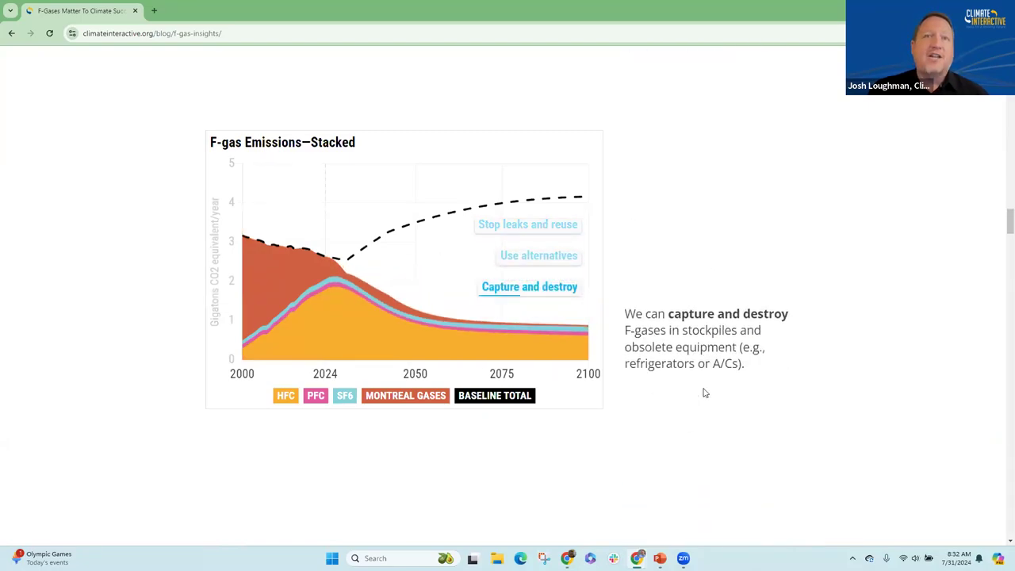
scroll(707, 392, down, 10)
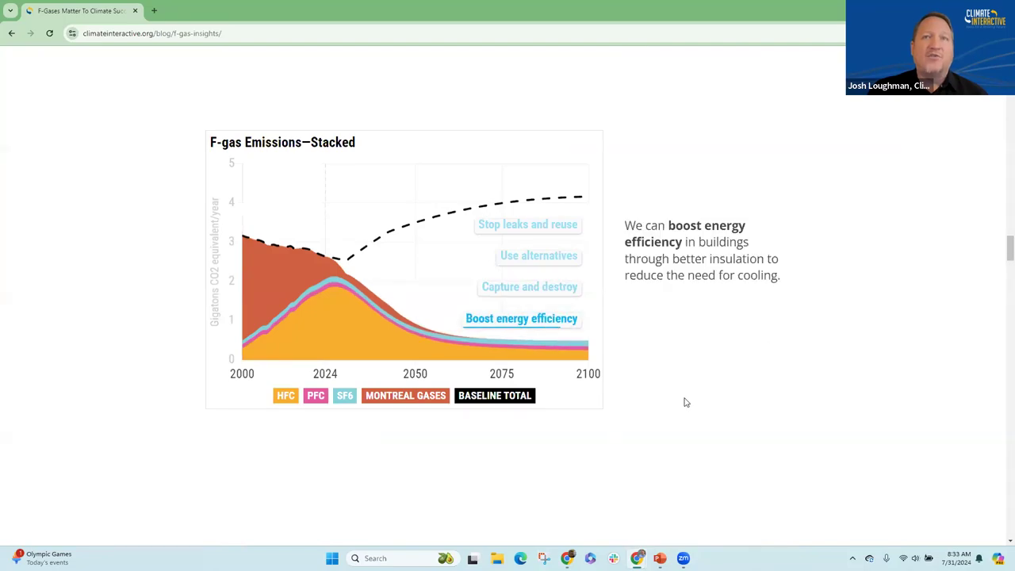
scroll(688, 401, down, 2)
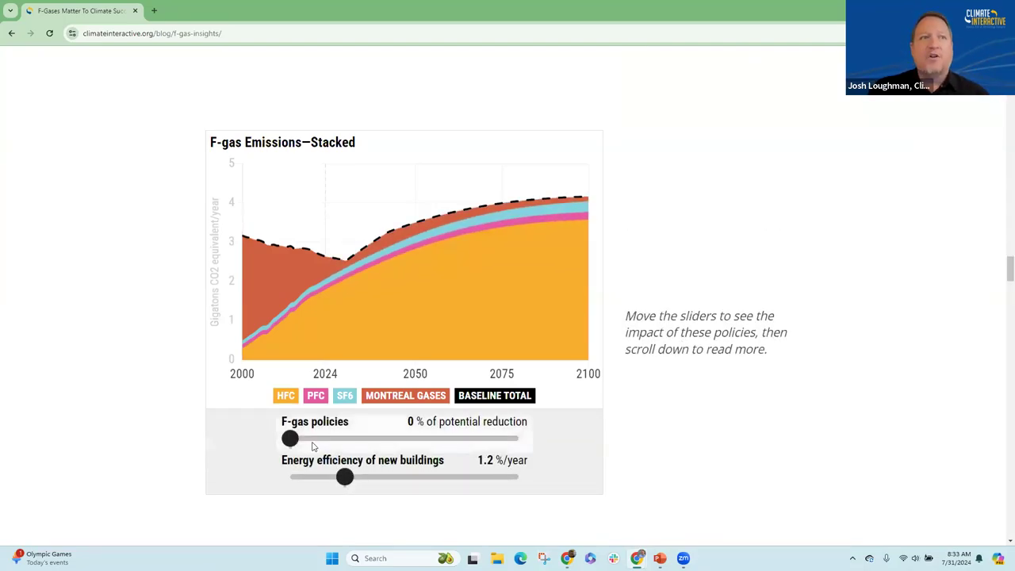
- Try F-gas policies at 44% of potential reduction and new-building energy efficiency at 3.1 %/year in the article, and restore 0% and 1.2 %/year
drag(291, 442, 391, 441)
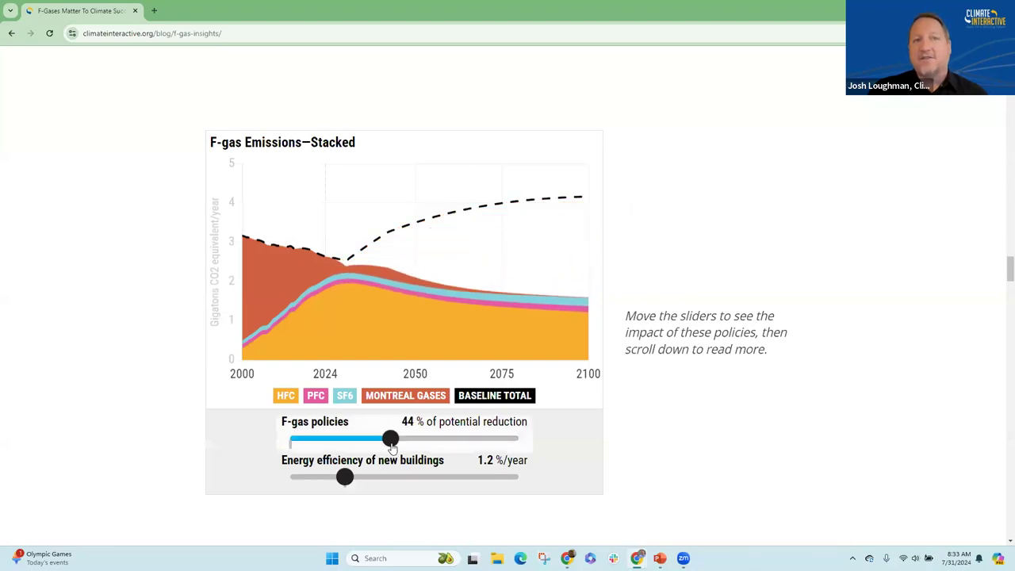
drag(347, 480, 432, 477)
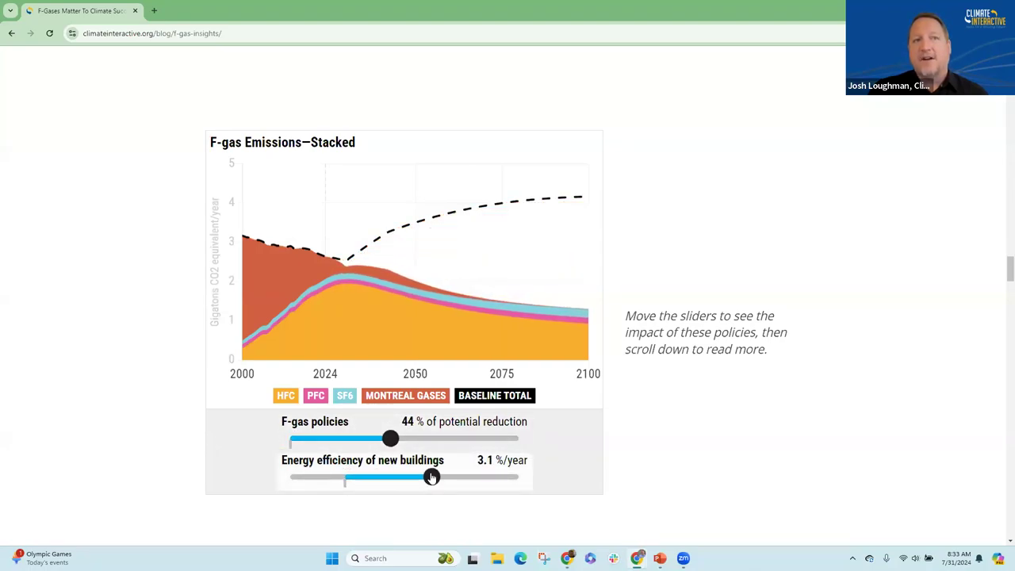
drag(387, 440, 291, 443)
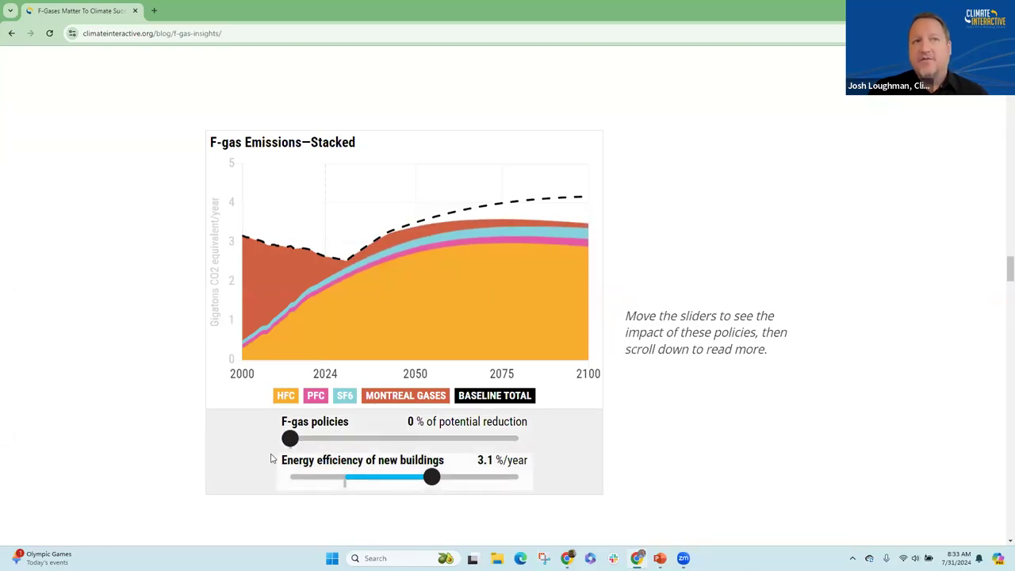
drag(433, 479, 347, 482)
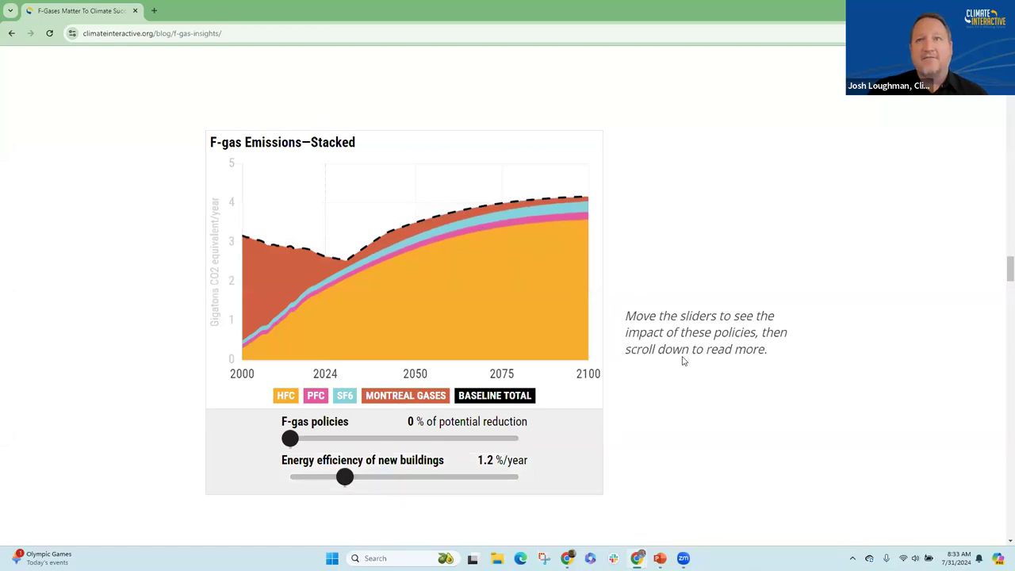
- Read further down the F-gas article through the stacked Greenhouse Gas Net Emissions graph and its explanation of emission sources
scroll(698, 361, down, 3)
scroll(707, 363, down, 10)
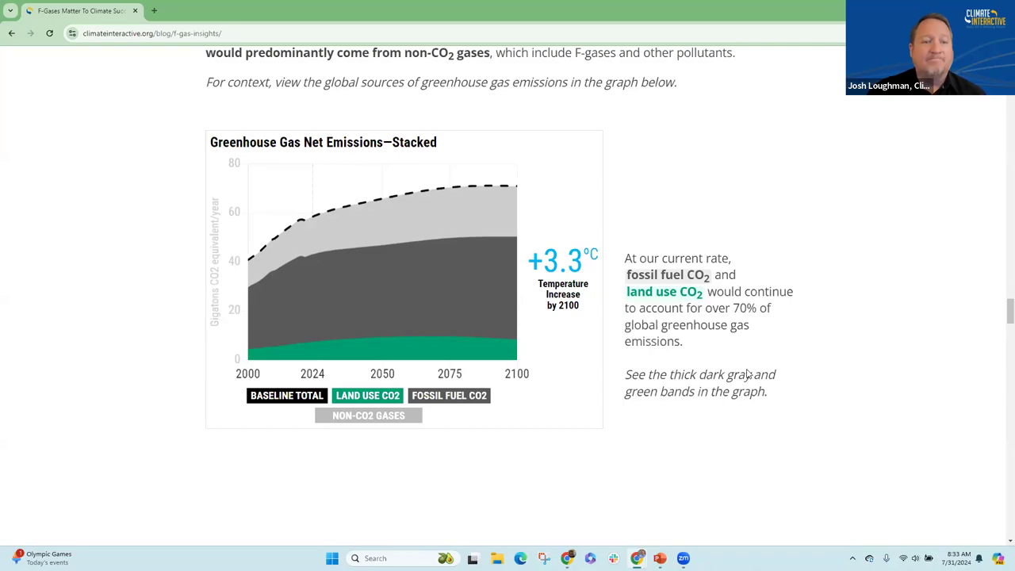
scroll(432, 341, down, 9)
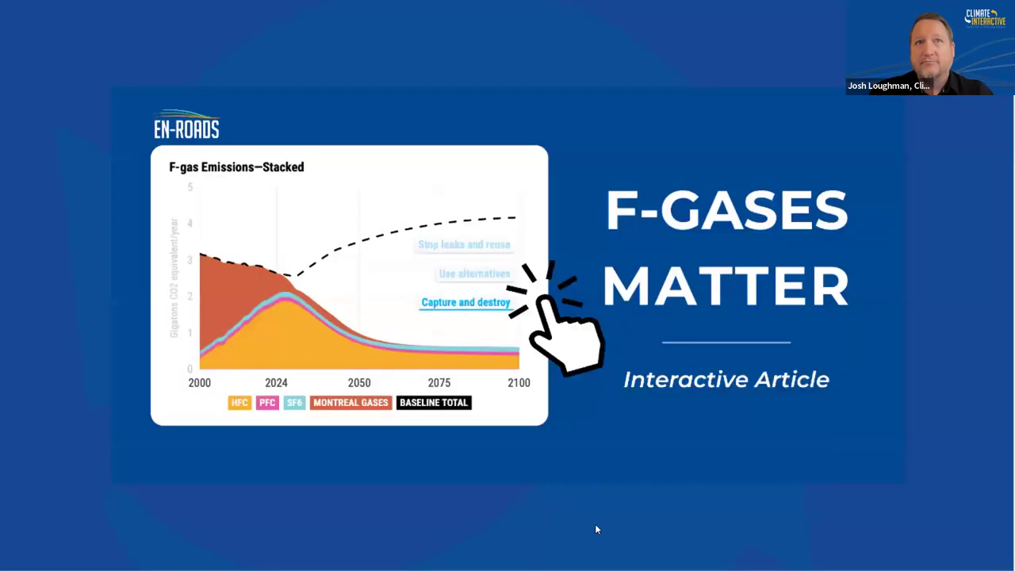
key(Right)
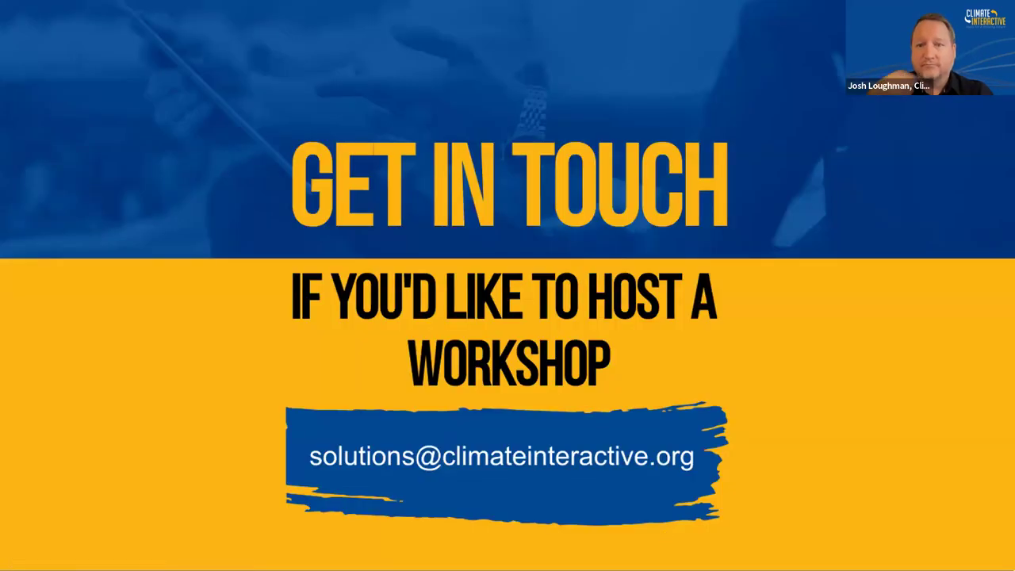
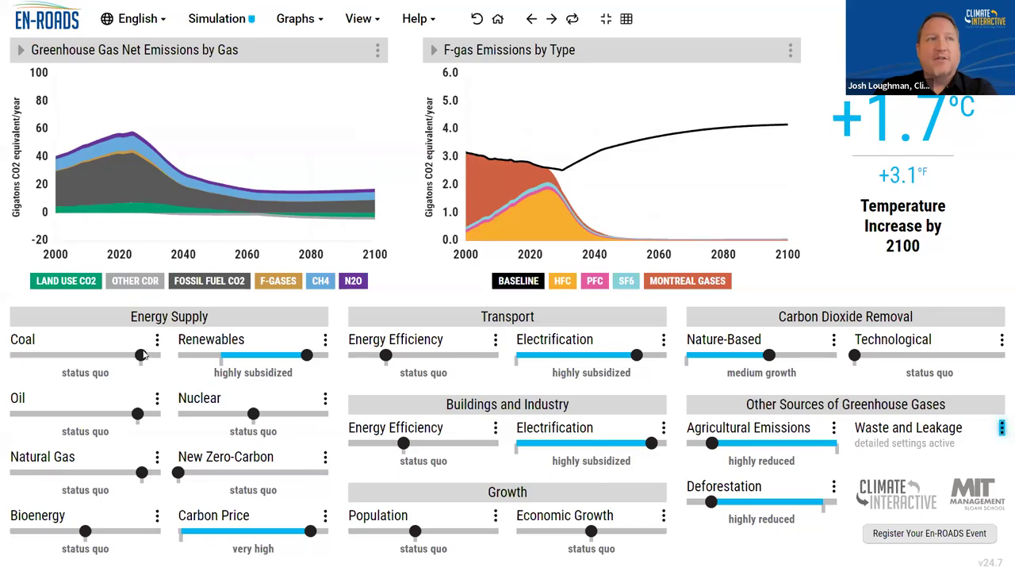
- Remove the F-gases reduction in En-ROADS' detailed Waste and Leakage settings and close the settings
scroll(40, 480, down, 2)
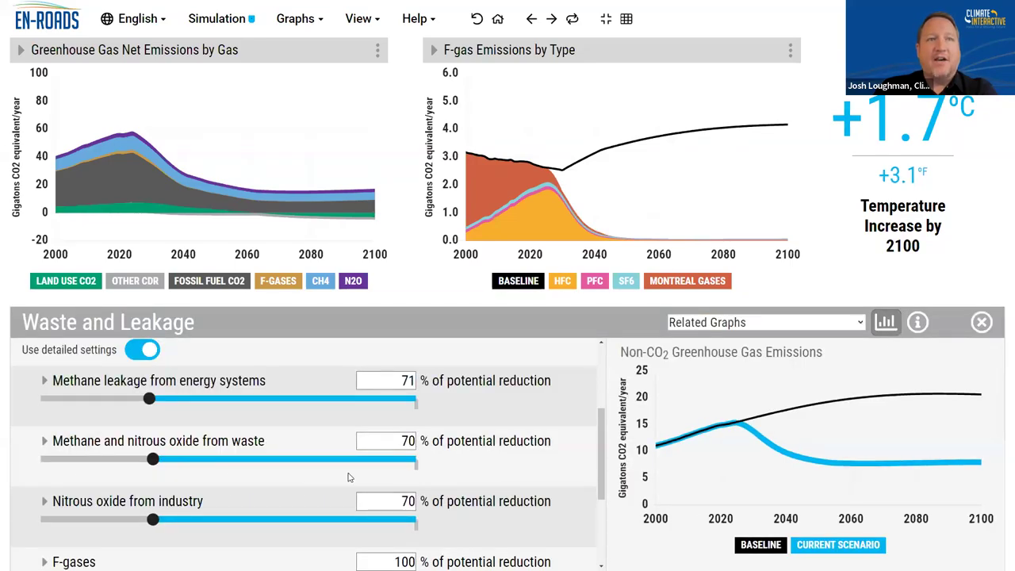
scroll(475, 474, down, 2)
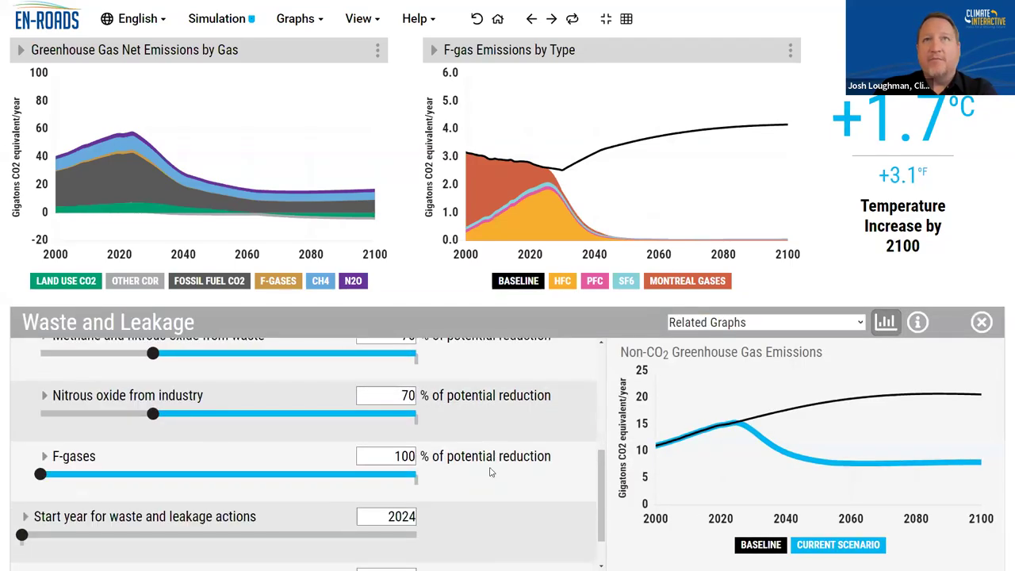
click(982, 323)
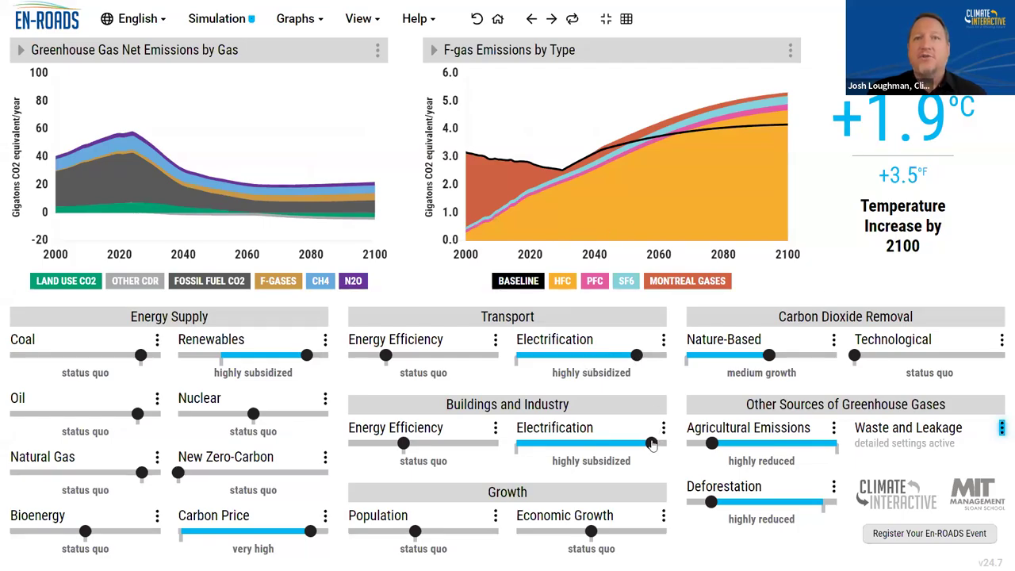
- Slightly lower Buildings and Industry electrification within highly subsidized, and set energy efficiency to highly increased for both Buildings and Industry and Transport
mouse_move(651, 444)
mouse_down()
mouse_move(529, 449)
mouse_move(641, 453)
mouse_up()
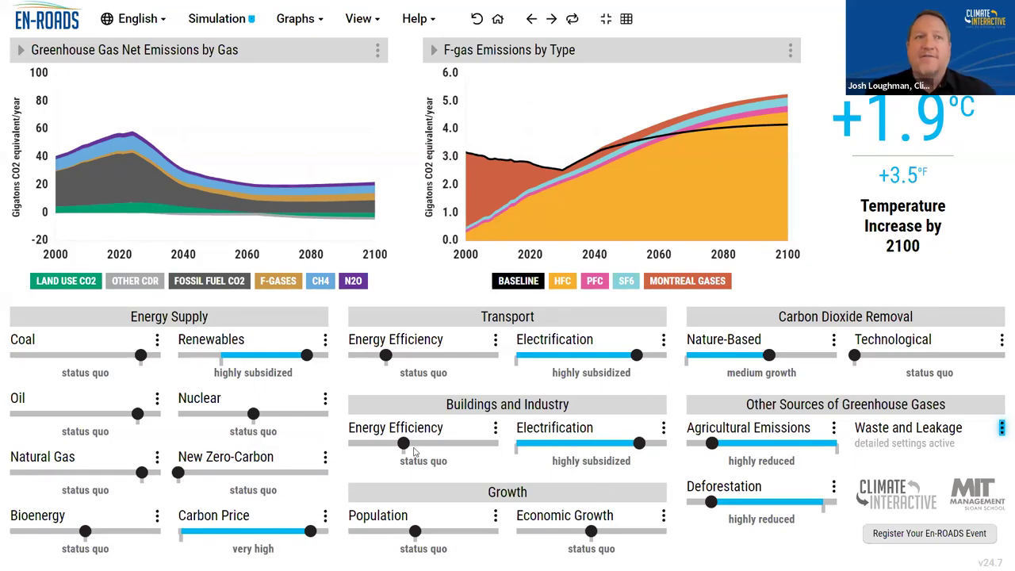
drag(404, 444, 480, 442)
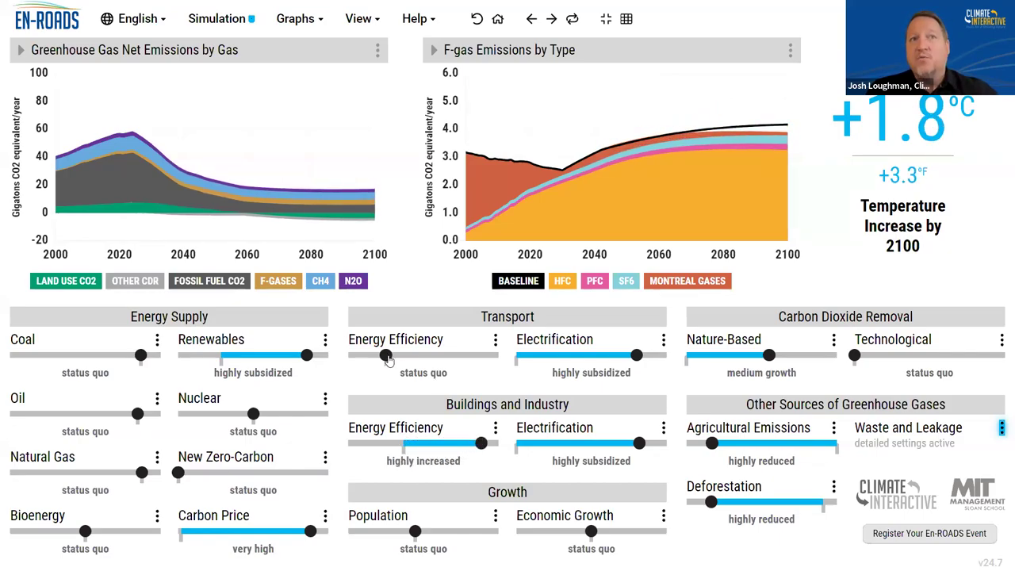
drag(386, 356, 487, 357)
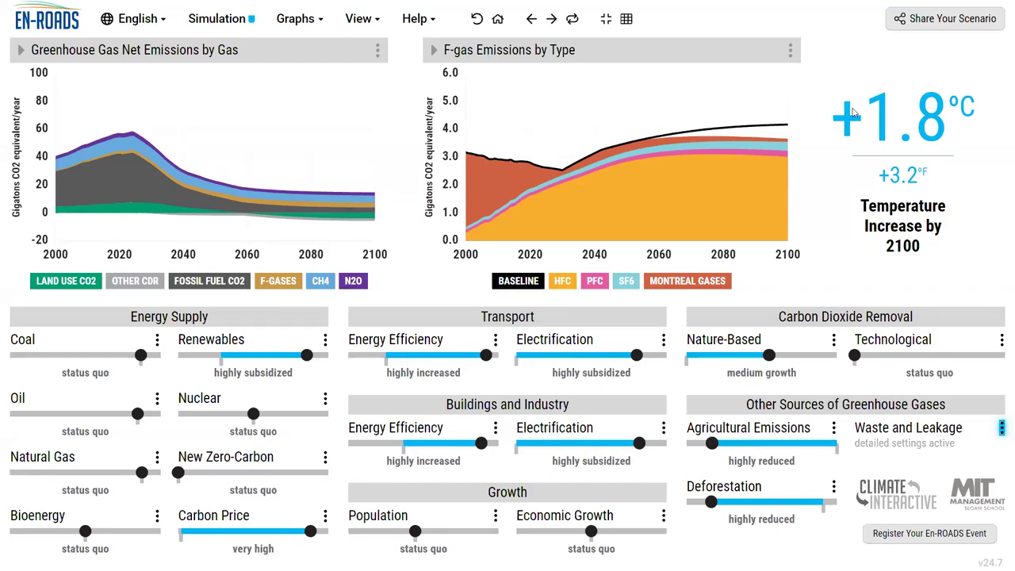
- Examine the F-gas Emissions by Type area graph enlarged, close that view, and show the line version of F-gas Emissions by Type instead
click(790, 55)
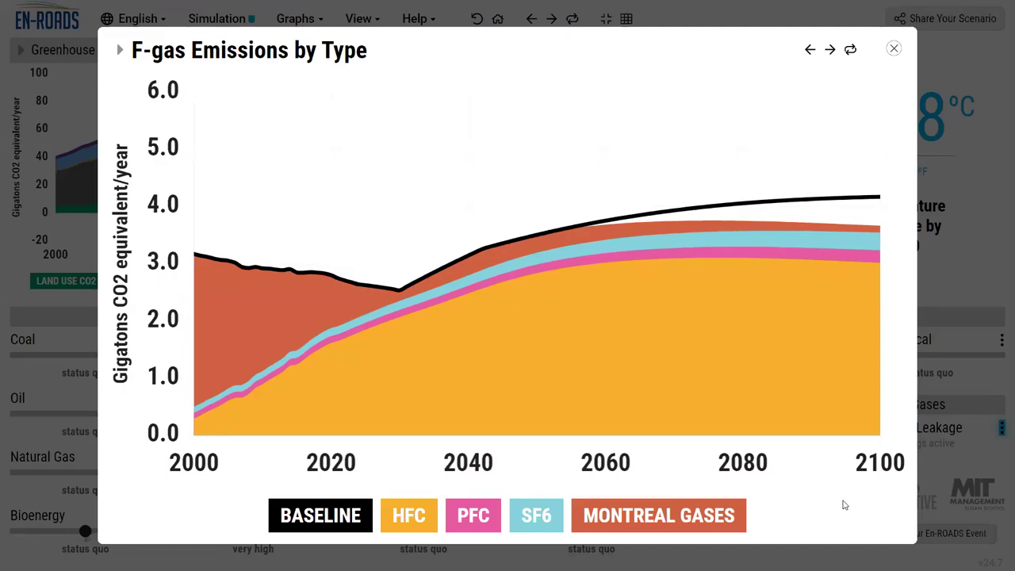
click(894, 48)
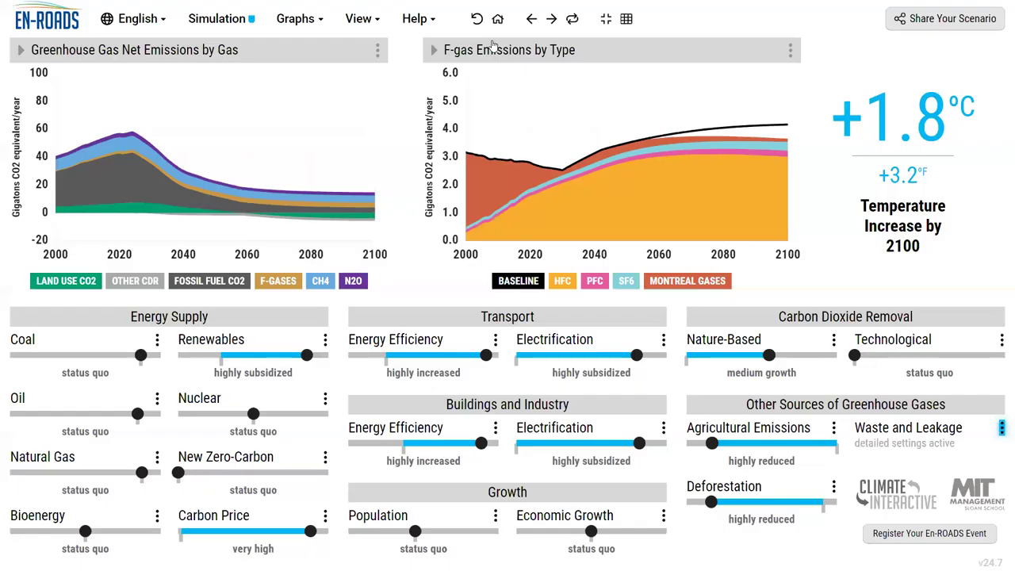
click(493, 49)
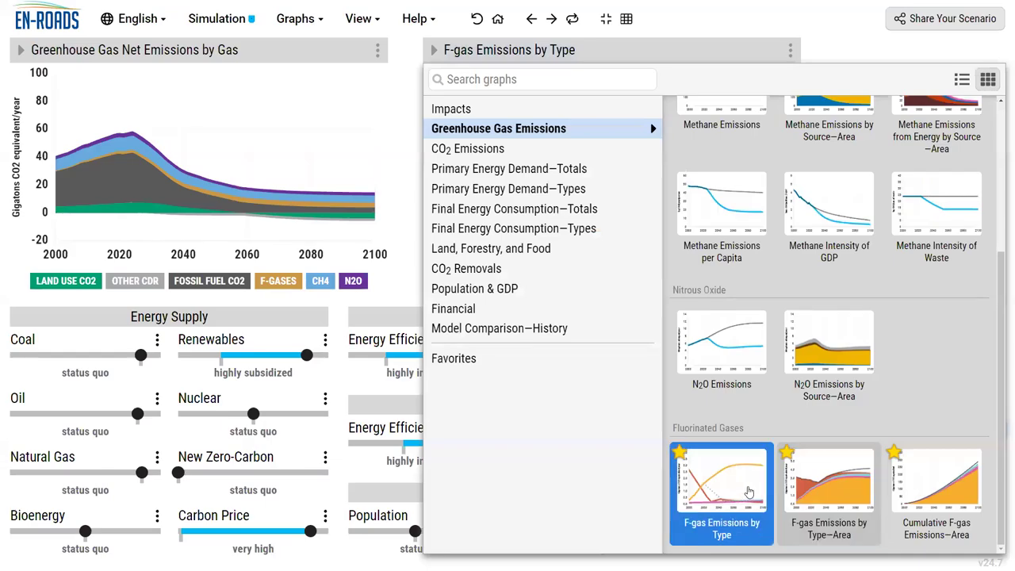
key(Escape)
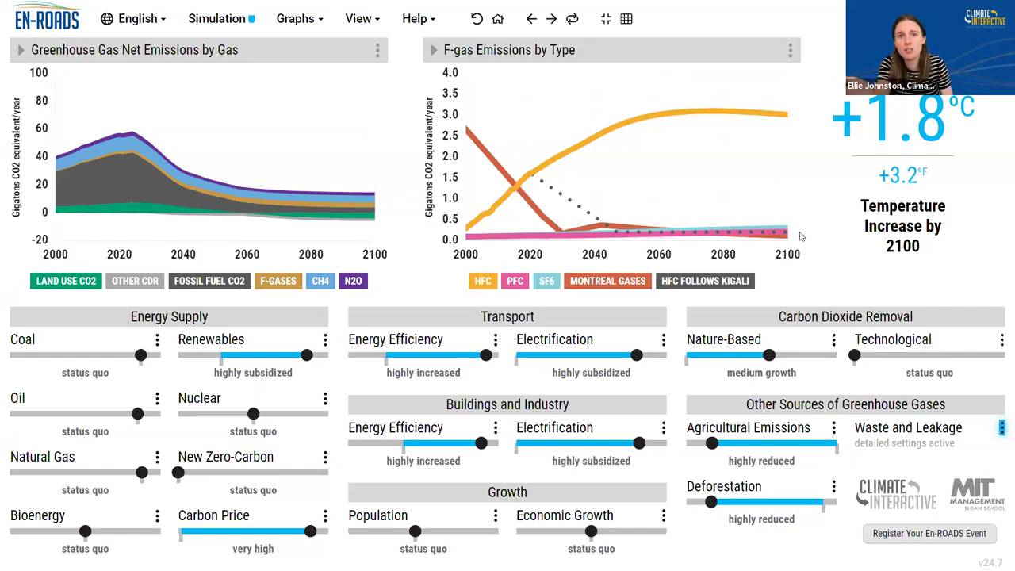
- Replace the F-gas line graph with the F-gas Emissions by Type–Area graph
click(658, 57)
scroll(839, 306, down, 3)
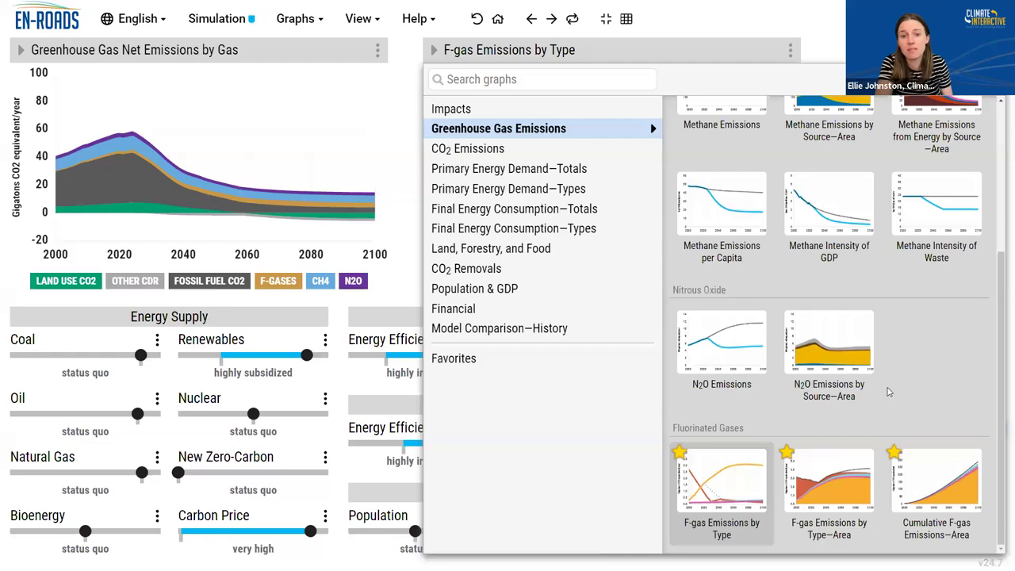
click(829, 488)
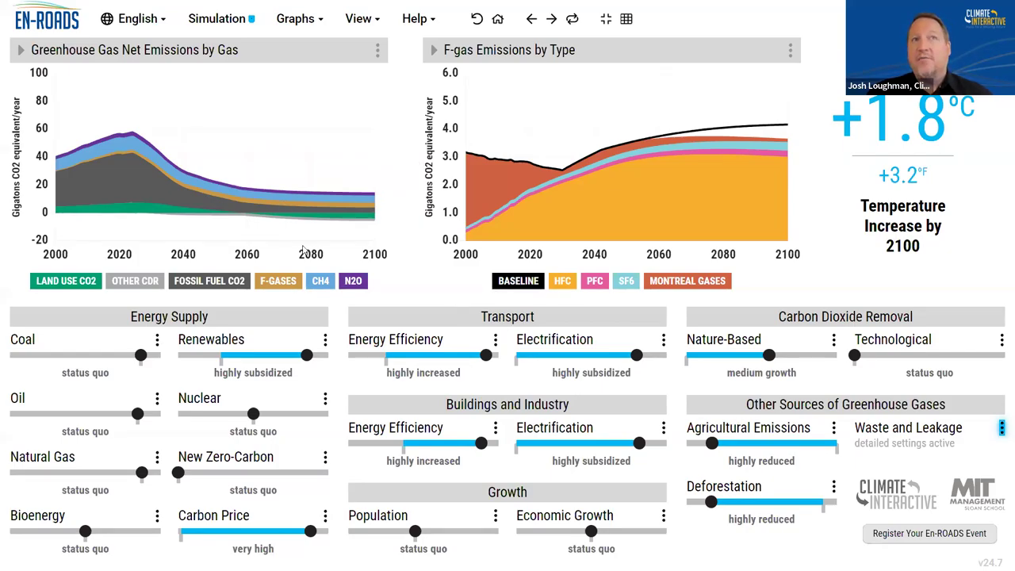
mouse_move(369, 196)
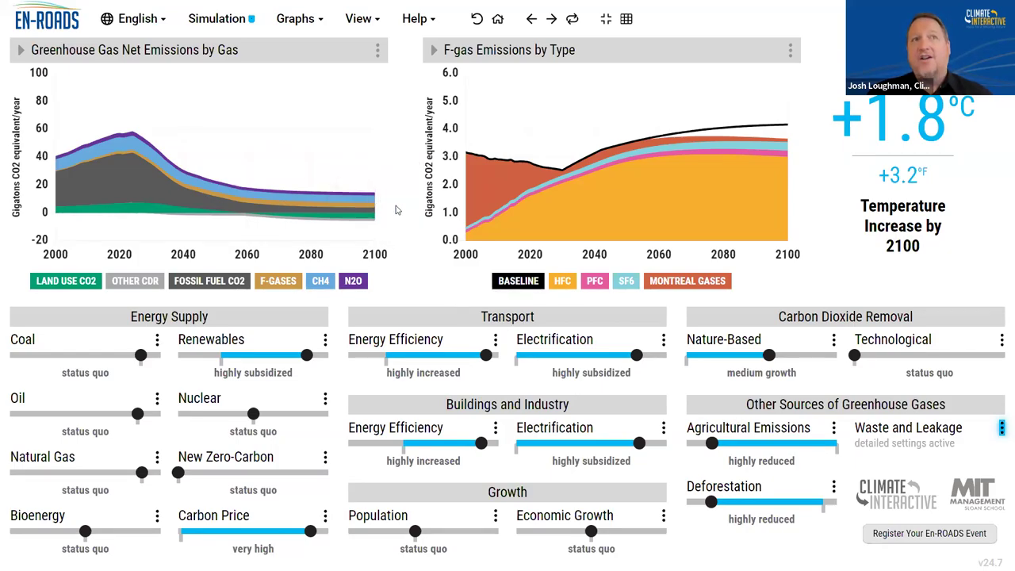